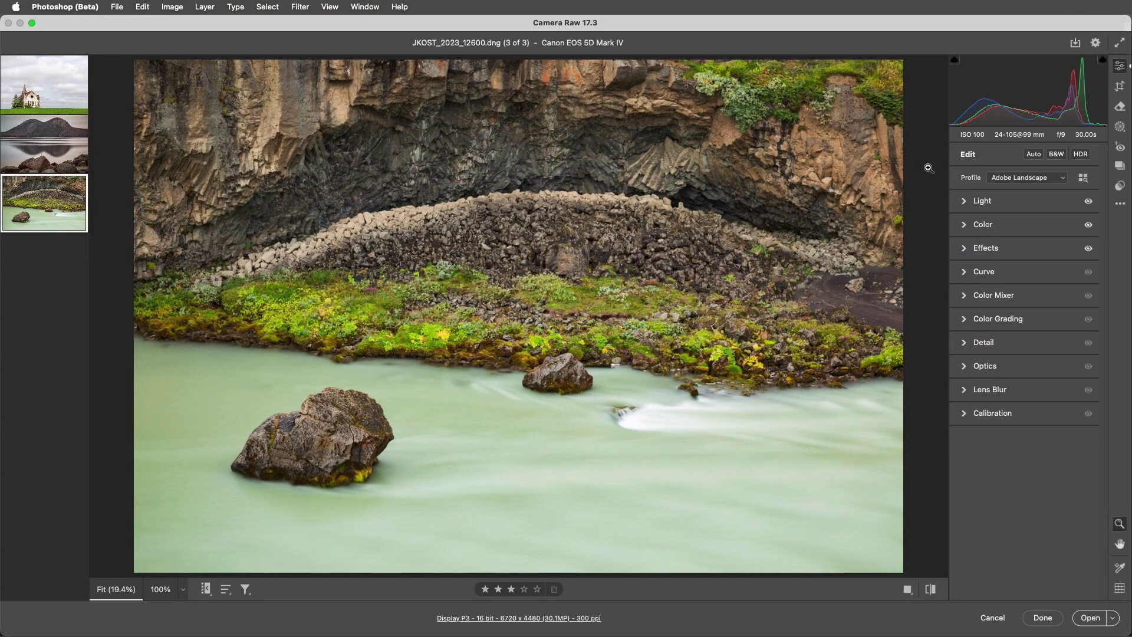
# Step: Create Mountains, Vegetation and Water Landscape masks as three separate masks on the river photo
pyautogui.click(1119, 127)
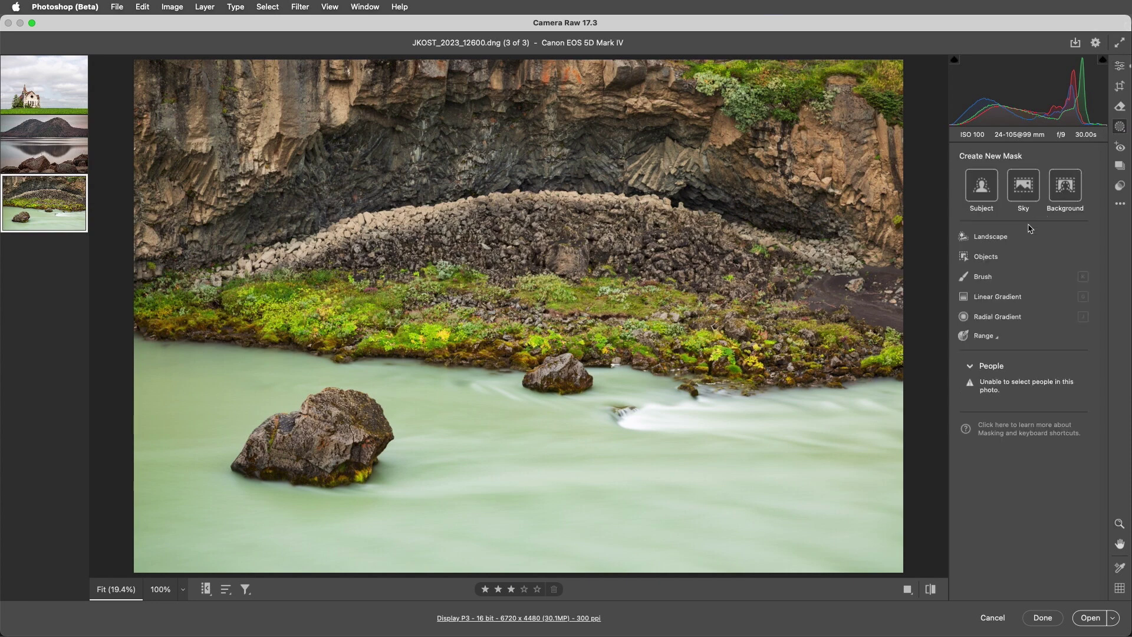
pyautogui.click(1014, 238)
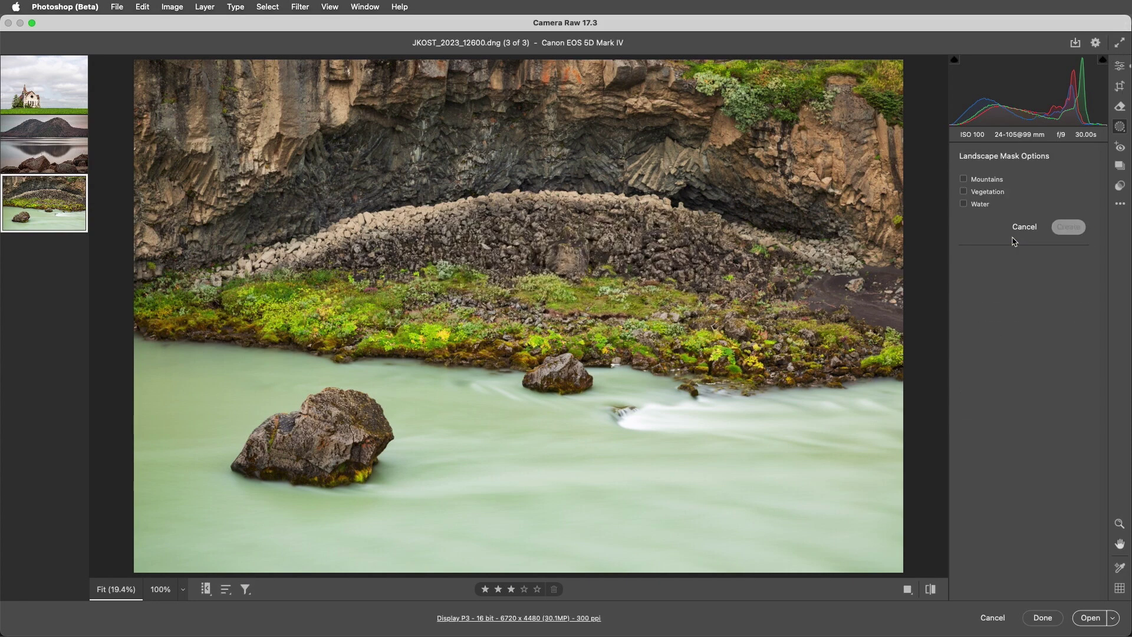
pyautogui.click(963, 179)
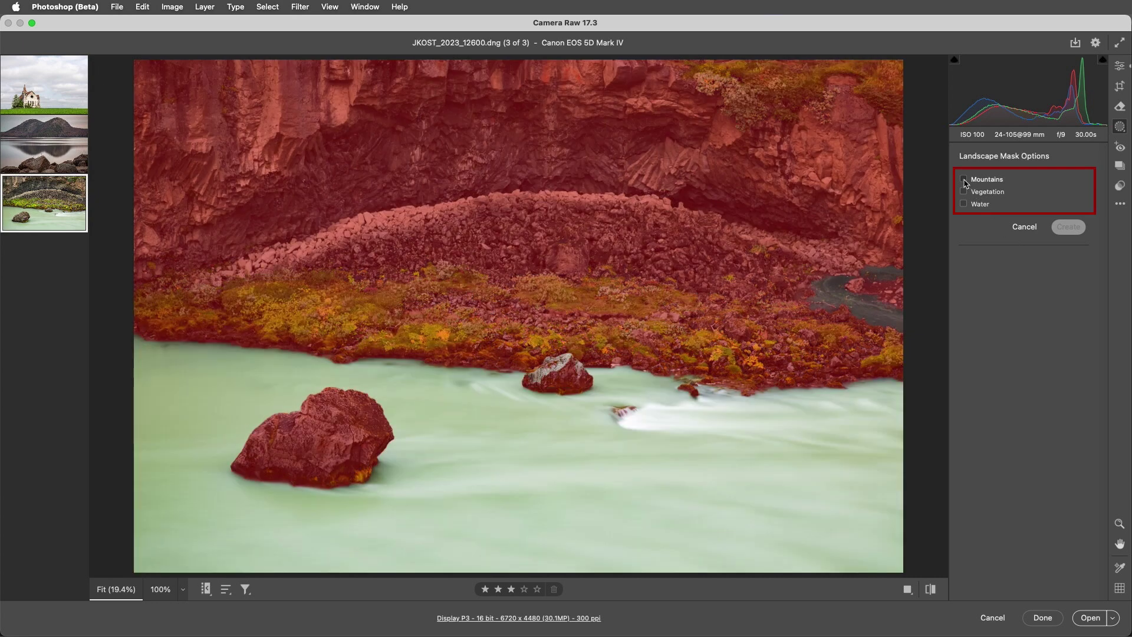
pyautogui.click(964, 191)
pyautogui.click(964, 203)
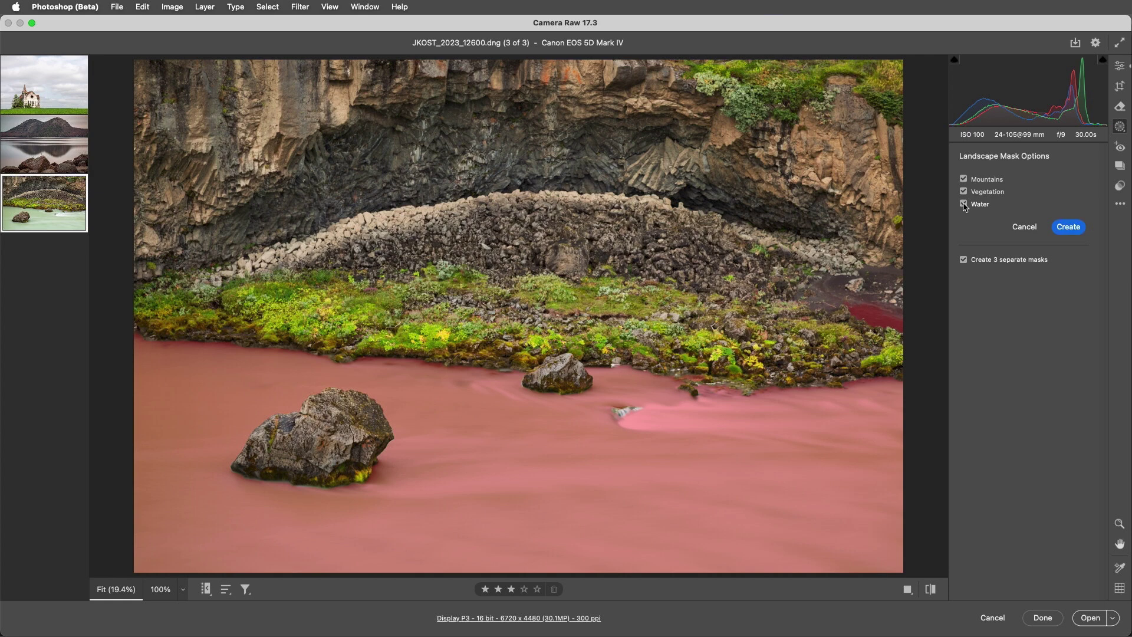
pyautogui.click(964, 262)
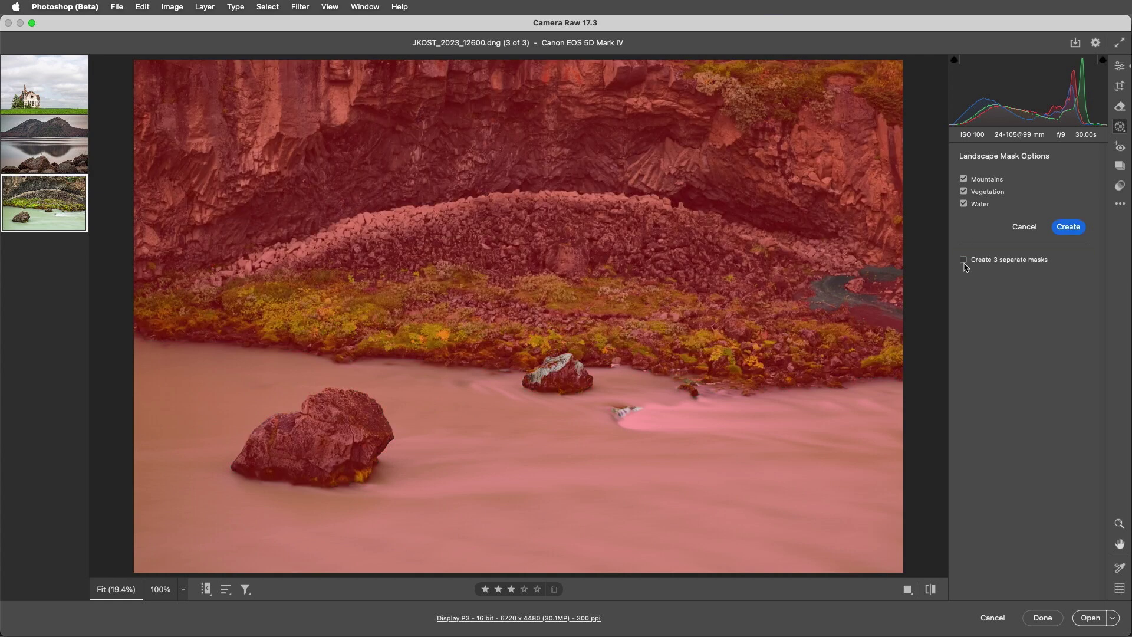
pyautogui.click(963, 260)
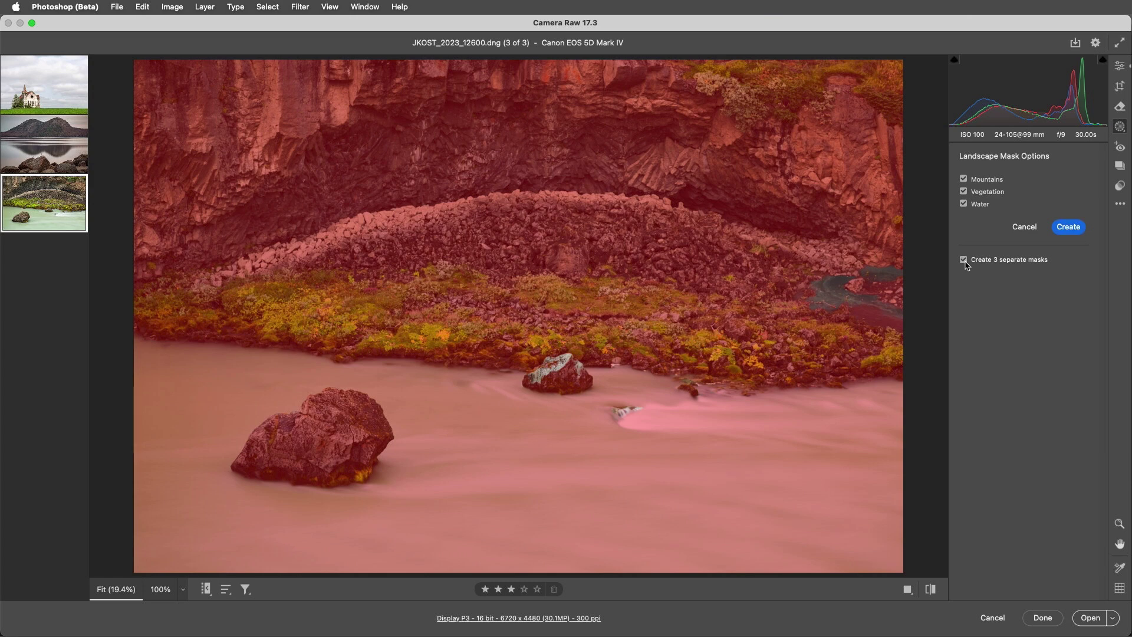
pyautogui.click(1066, 229)
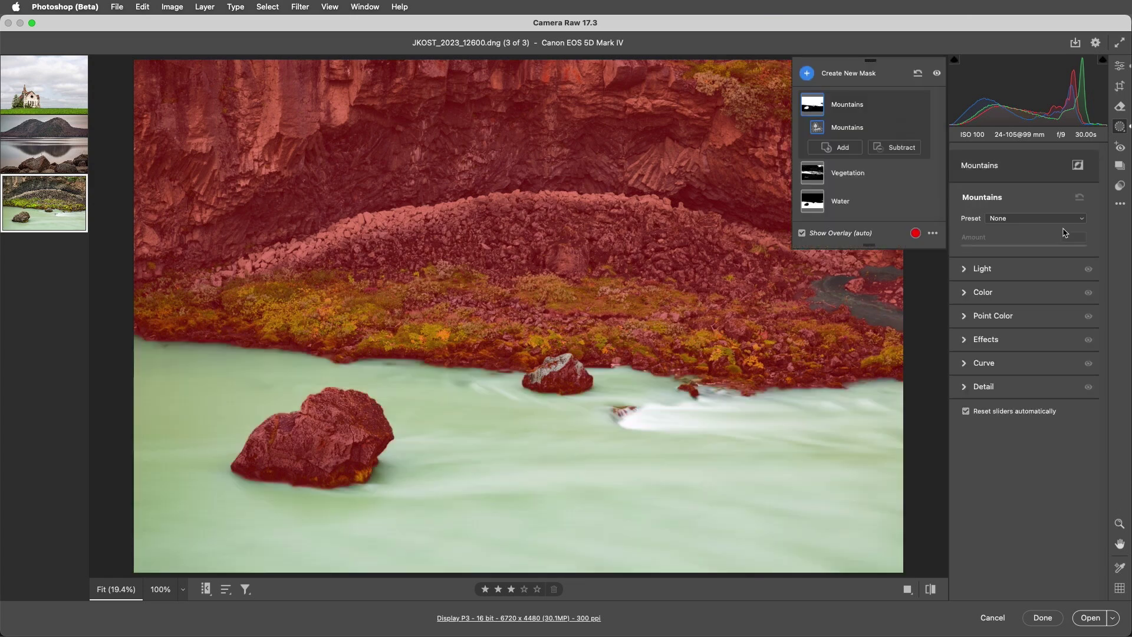
# Step: Set the Water mask to Temperature -30 and Clarity +42, then show its overlay
pyautogui.click(892, 201)
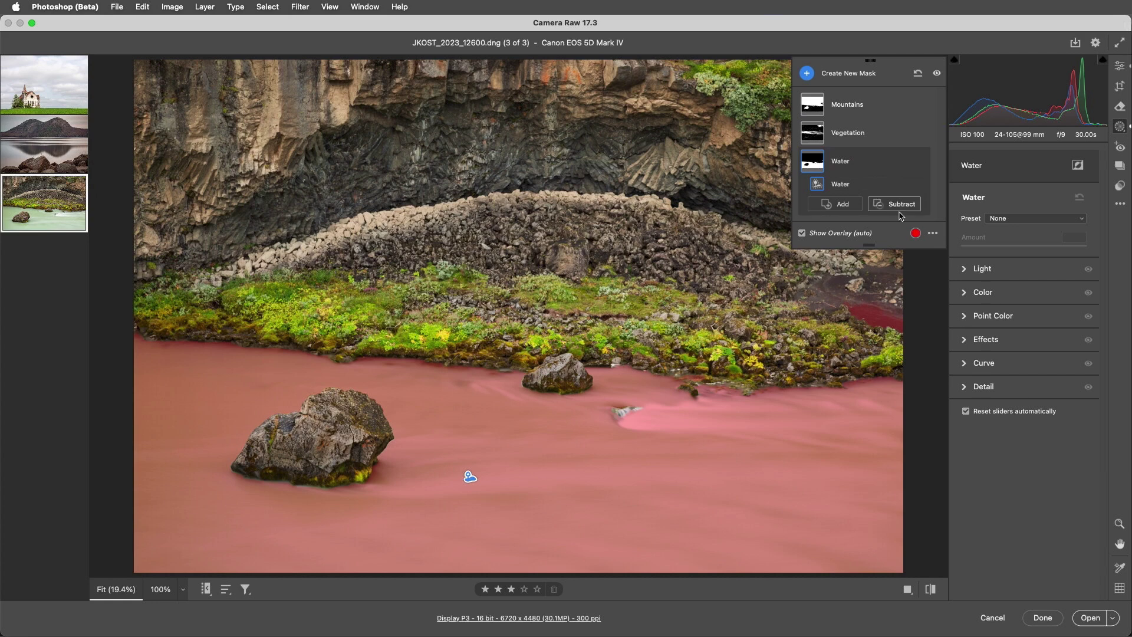
pyautogui.click(983, 293)
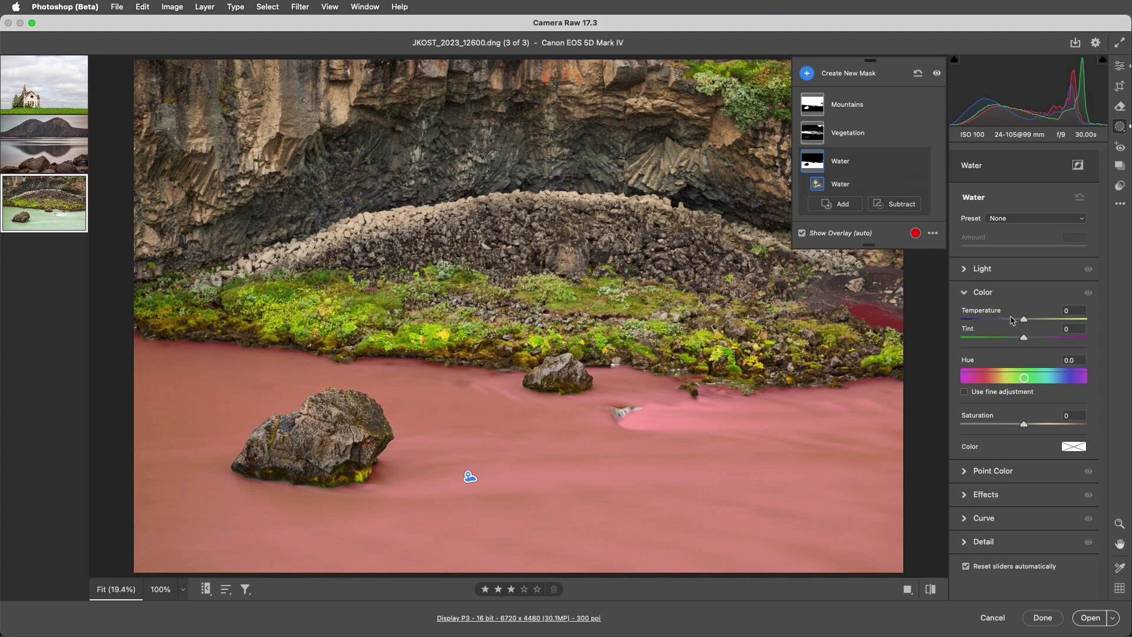
pyautogui.moveTo(1024, 319); pyautogui.dragTo(1006, 323)
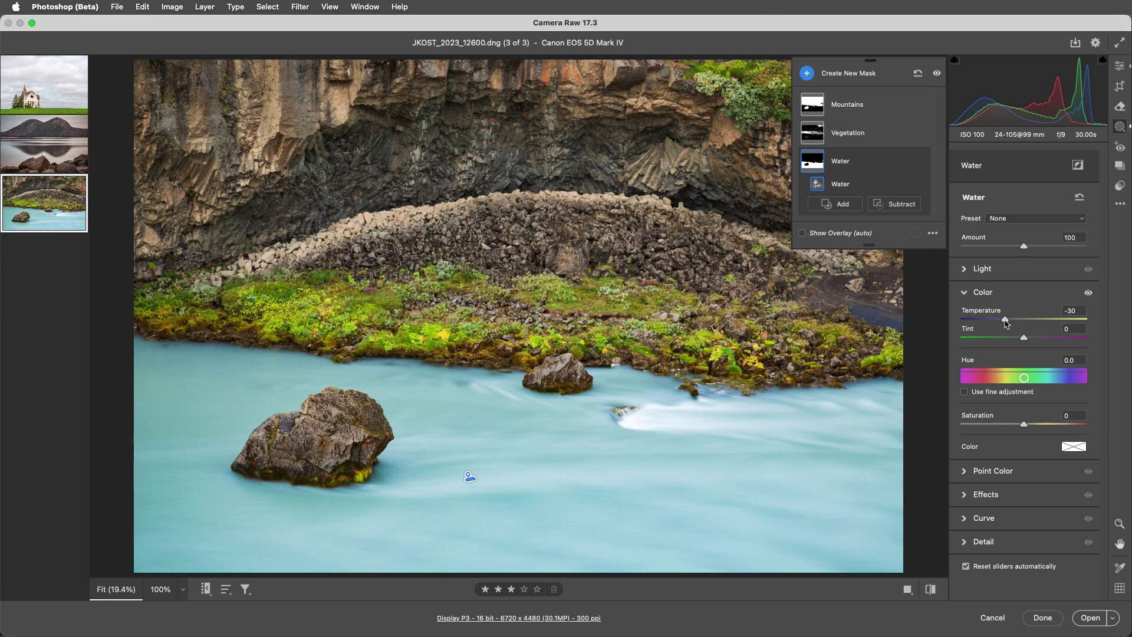
pyautogui.click(995, 494)
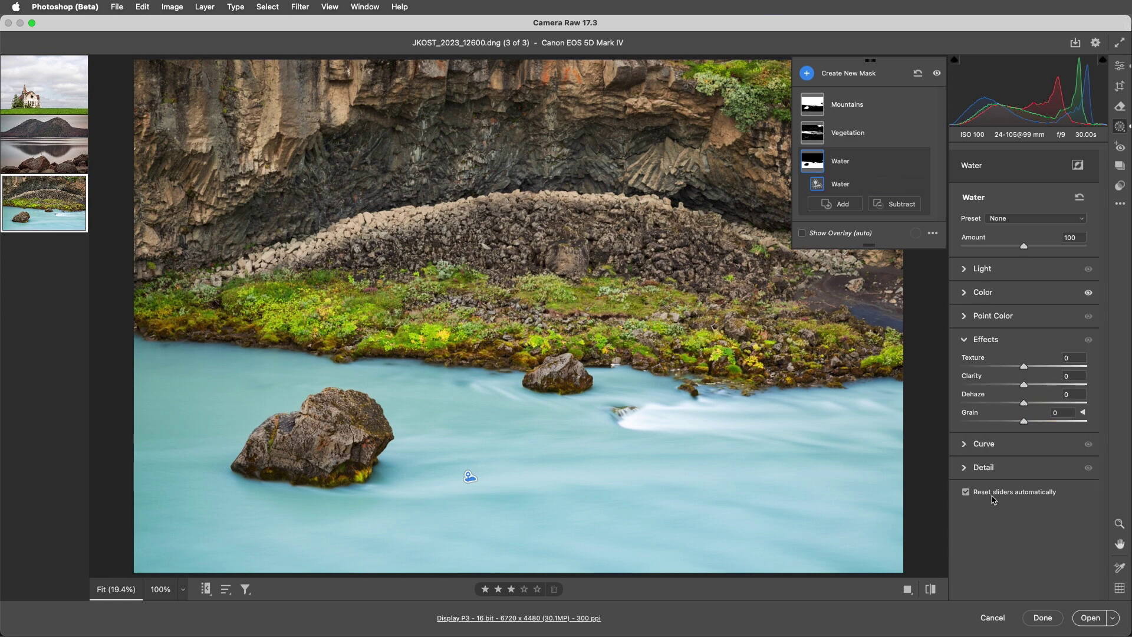
pyautogui.moveTo(1025, 391); pyautogui.dragTo(1051, 389)
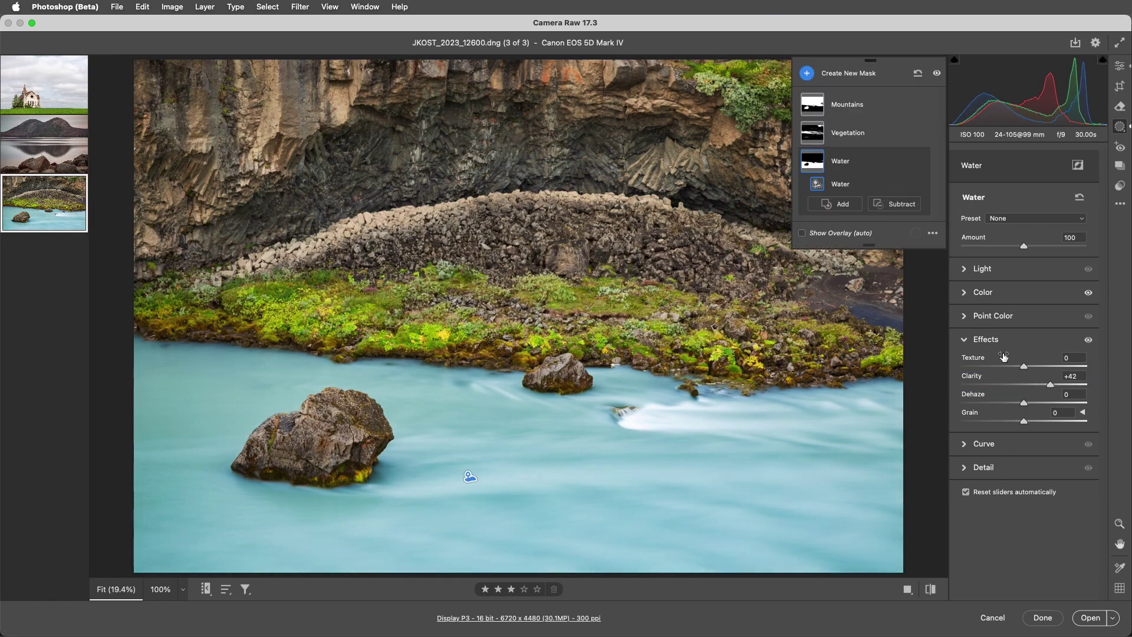
pyautogui.click(802, 233)
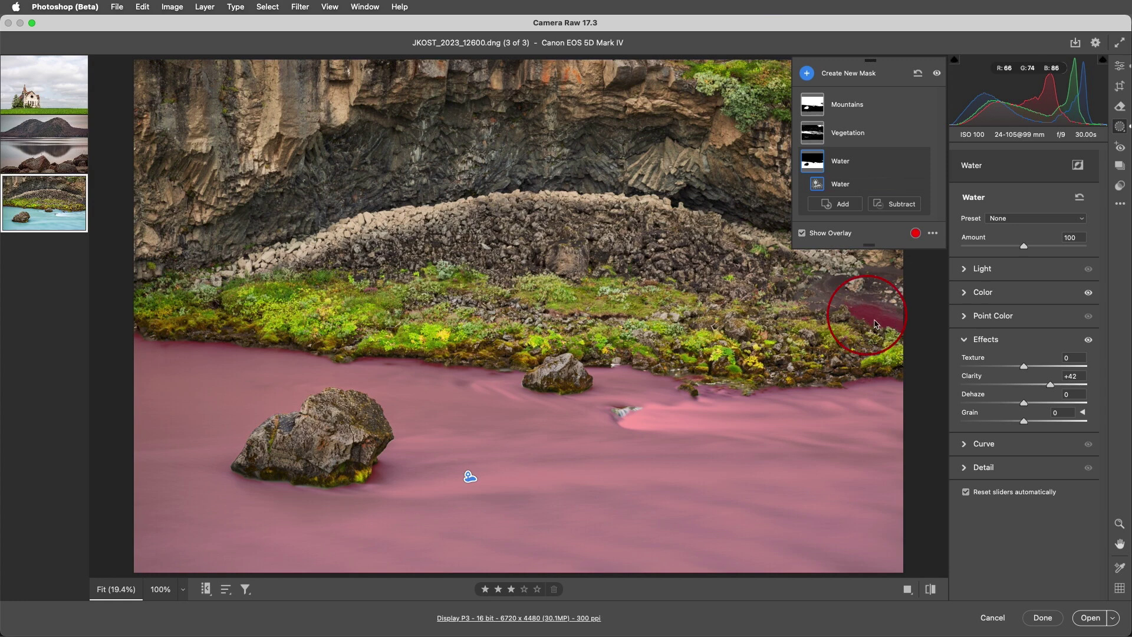
# Step: Paint the dark upper-right rocks out of the Water mask with a Subtract brush
pyautogui.click(896, 205)
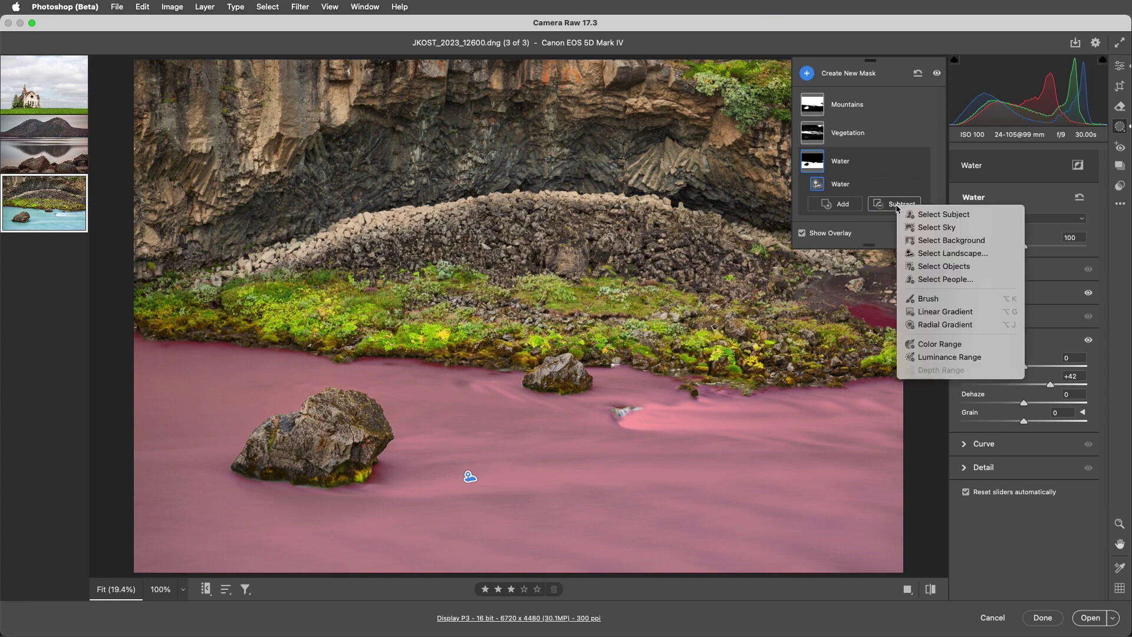
pyautogui.click(958, 299)
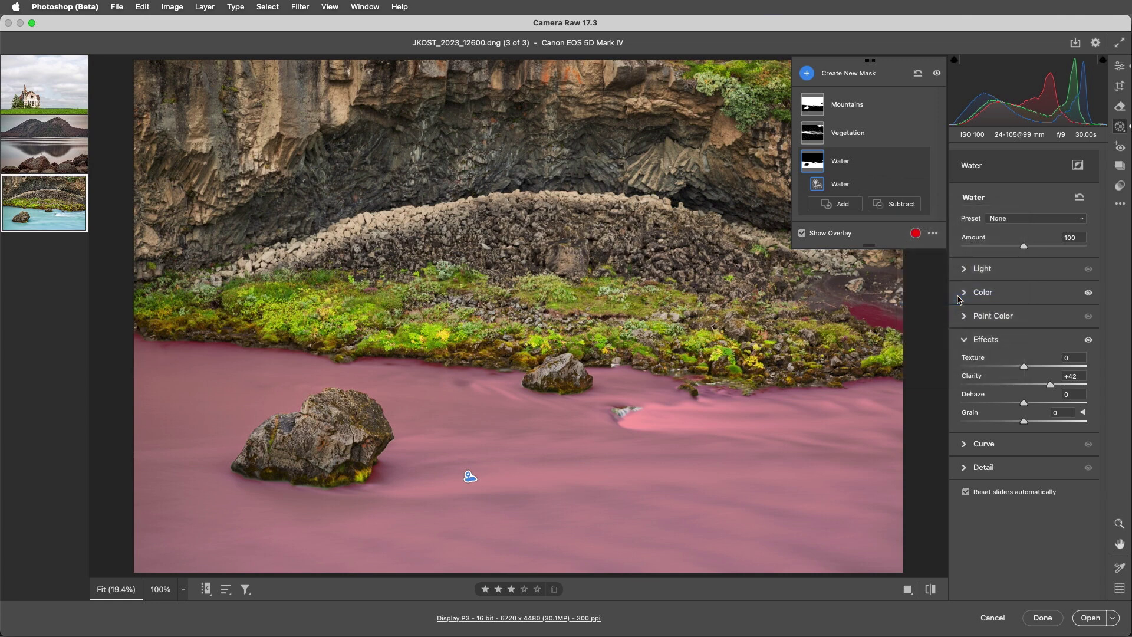
pyautogui.moveTo(908, 316)
pyautogui.mouseDown()
pyautogui.moveTo(854, 296)
pyautogui.moveTo(844, 299)
pyautogui.moveTo(902, 328)
pyautogui.moveTo(865, 302)
pyautogui.mouseUp()
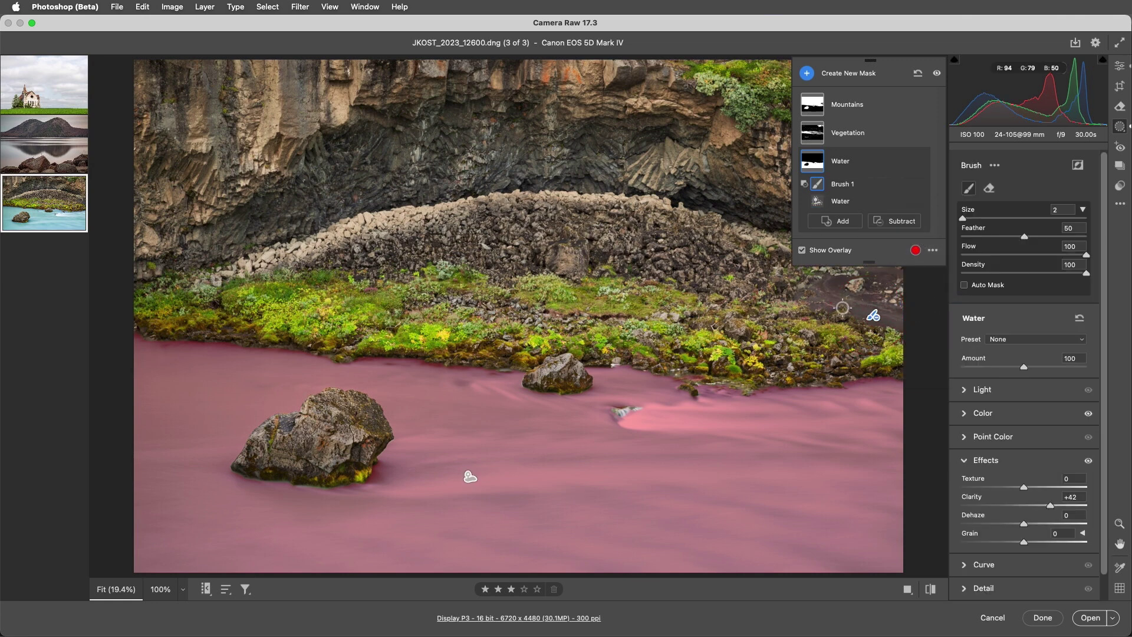
# Step: Hide the overlay and review the coverage of the Water and Brush 1 components
pyautogui.click(827, 253)
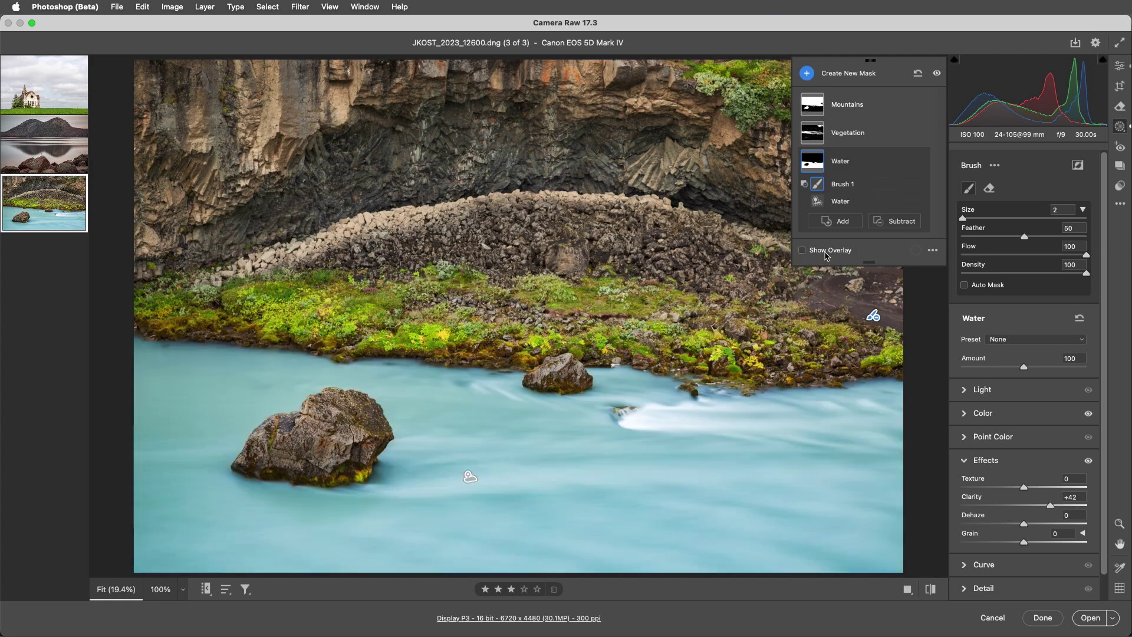
pyautogui.click(817, 203)
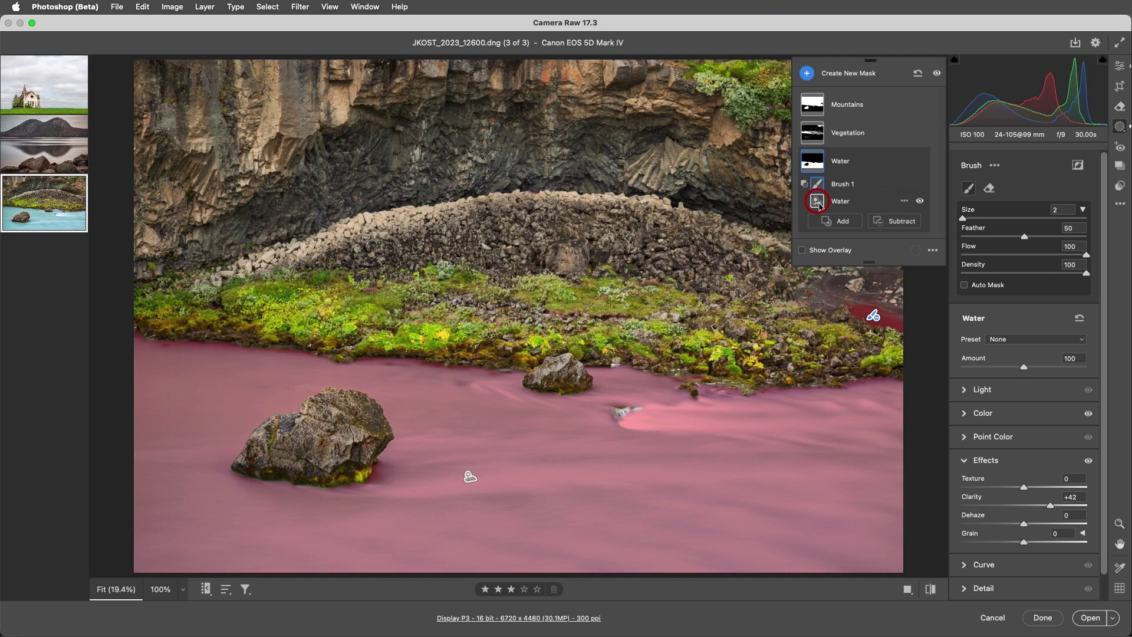
pyautogui.click(817, 202)
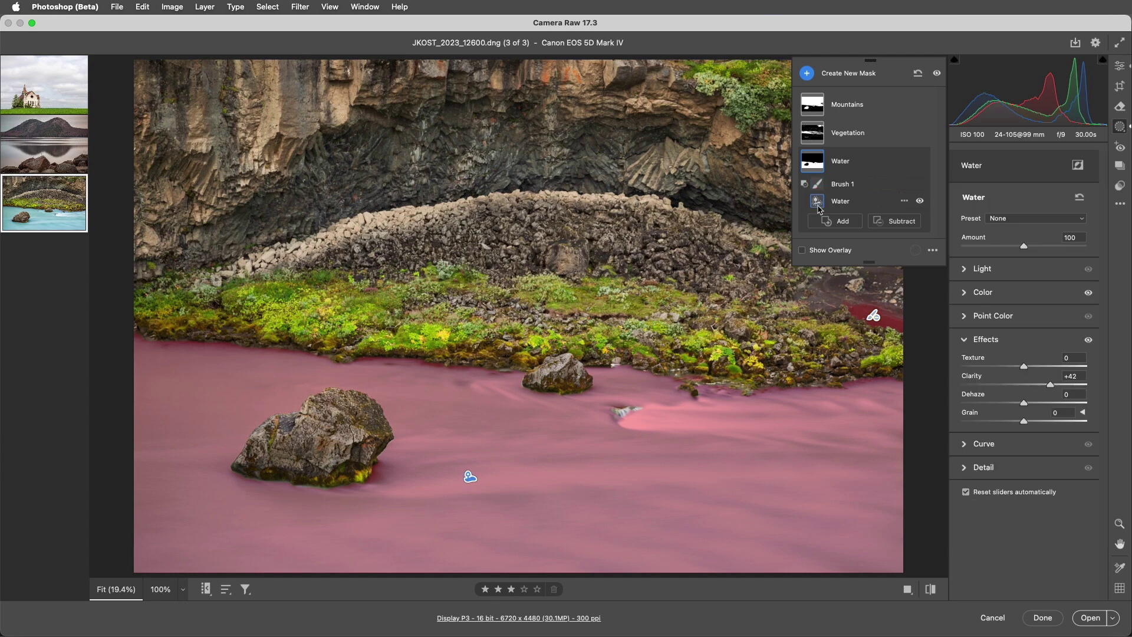
pyautogui.click(817, 184)
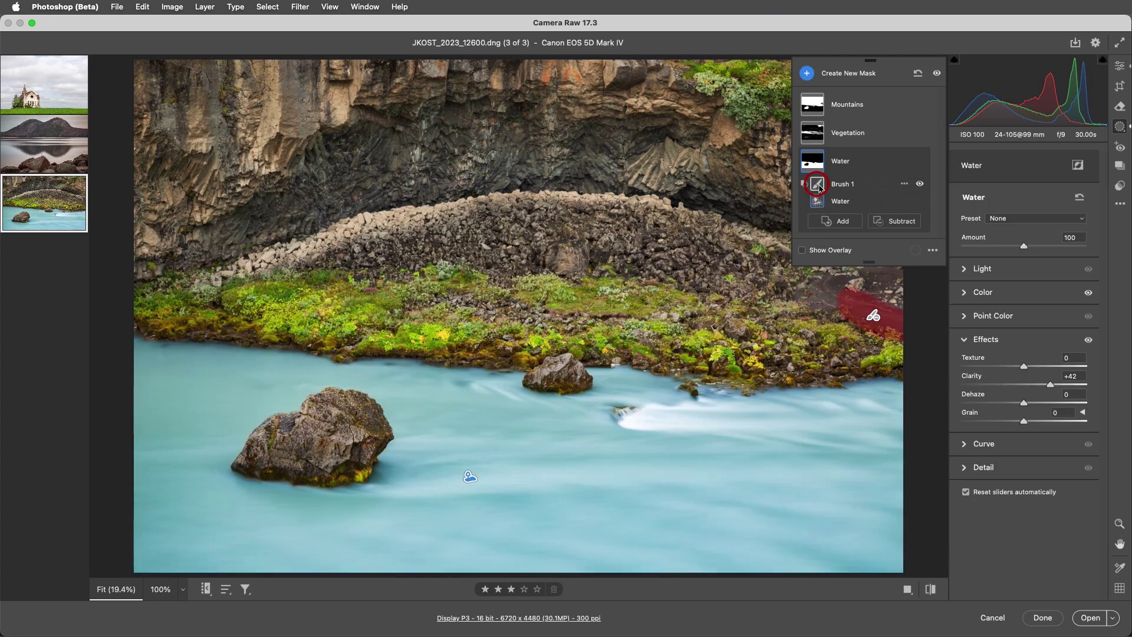
pyautogui.click(813, 166)
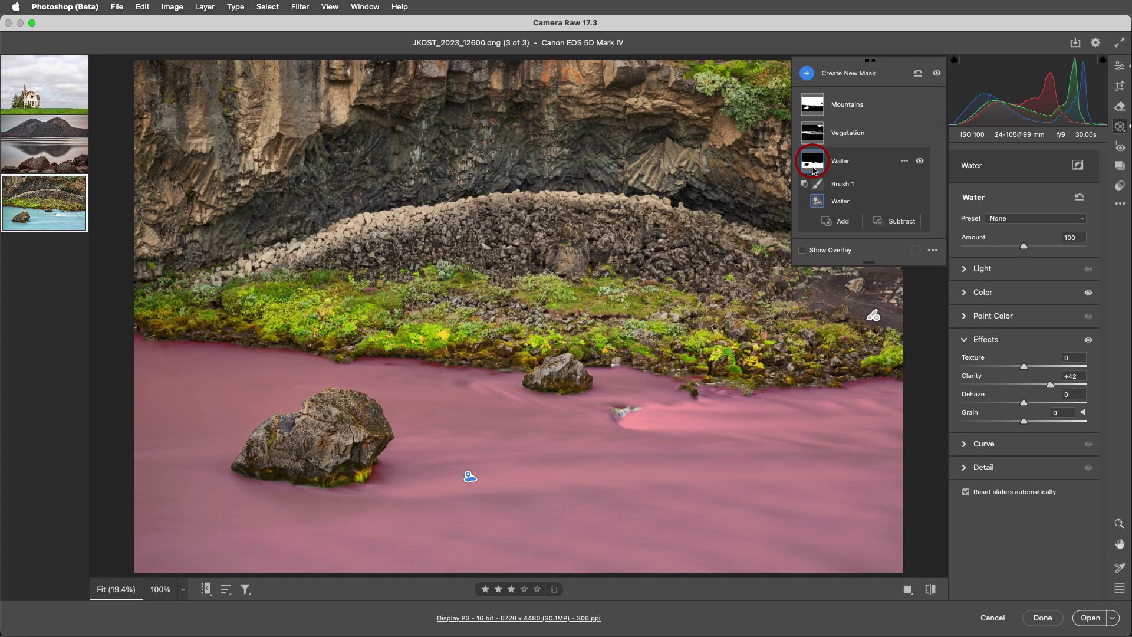
# Step: Give the Vegetation mask Temperature +56, Tint +28 and Saturation -22
pyautogui.click(884, 140)
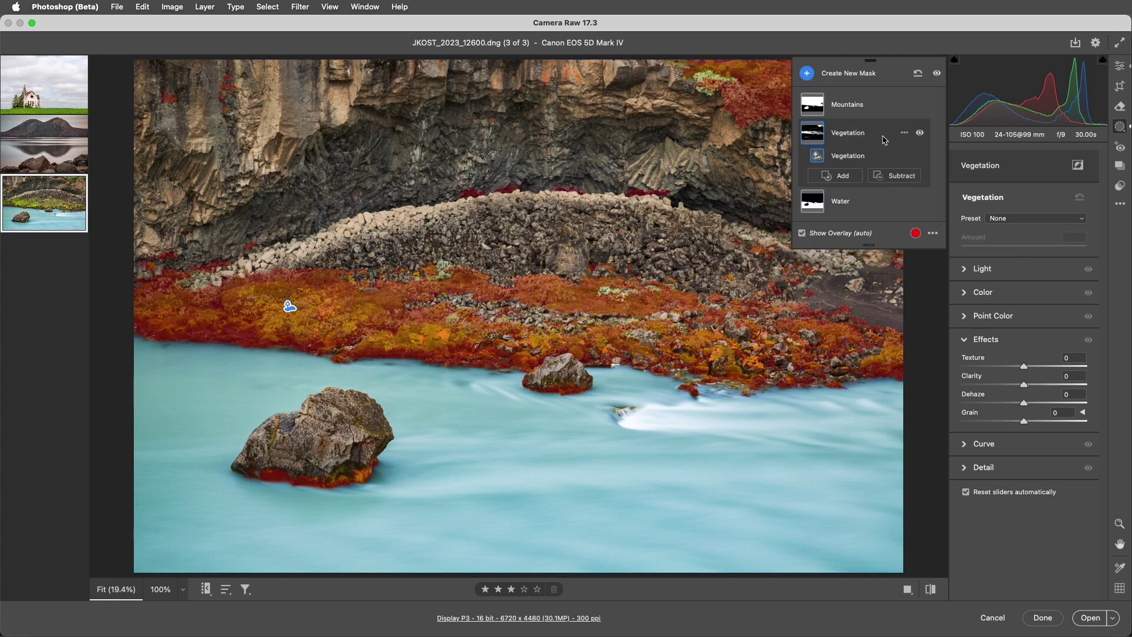
pyautogui.click(983, 293)
pyautogui.moveTo(1027, 322); pyautogui.dragTo(1044, 340)
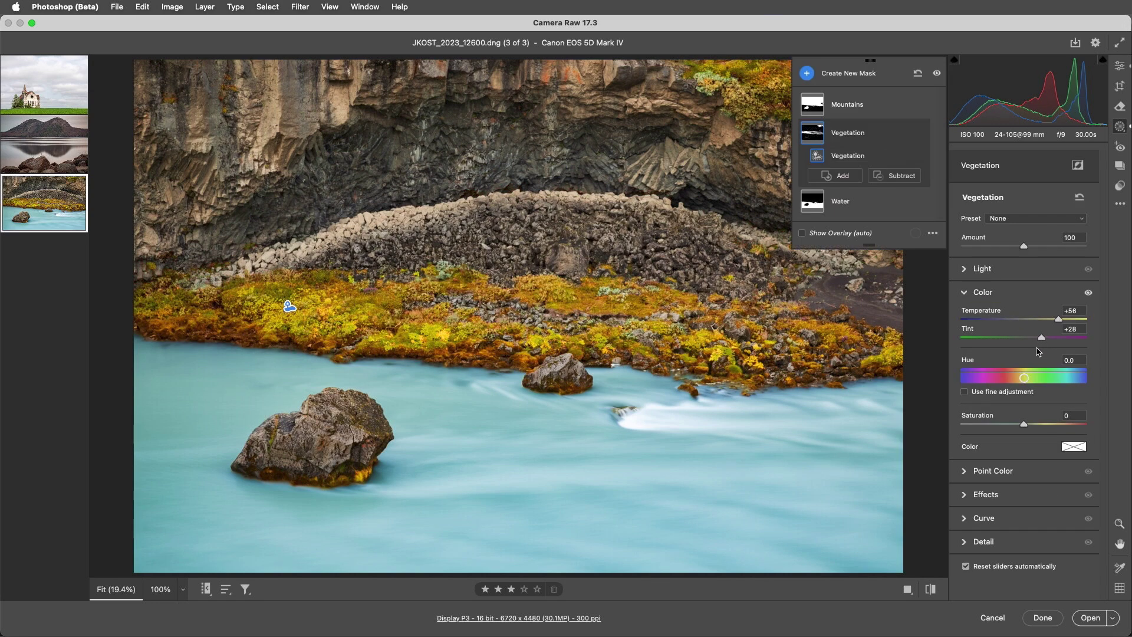
pyautogui.moveTo(1025, 424); pyautogui.dragTo(1013, 425)
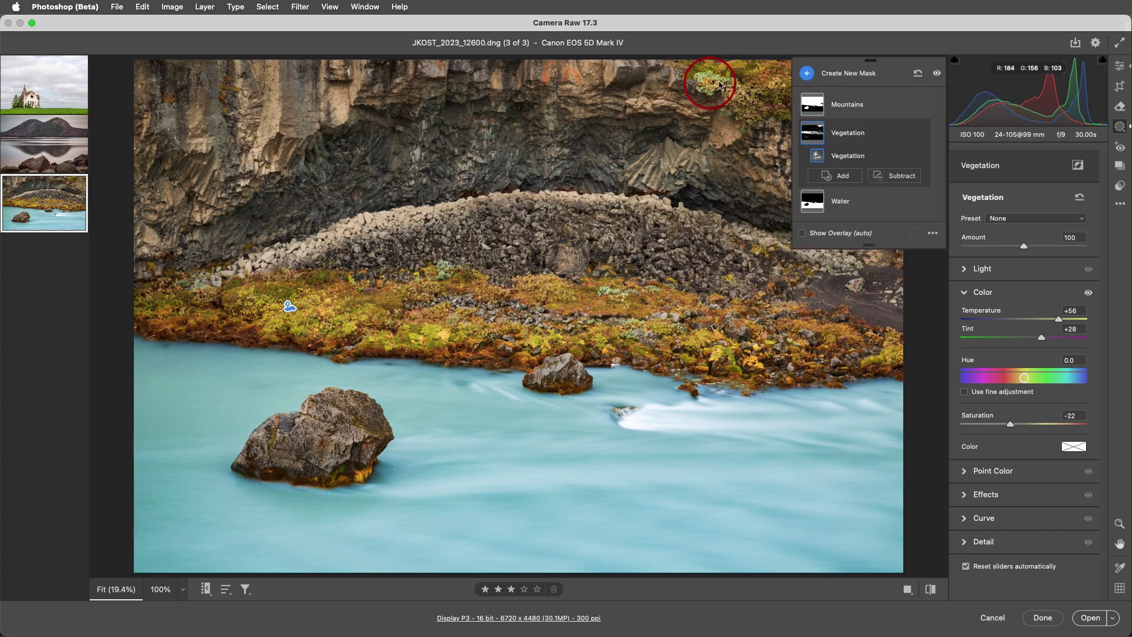
# Step: Brush the clifftop greenery into the Vegetation mask and brush it off the large rock's base
pyautogui.click(842, 177)
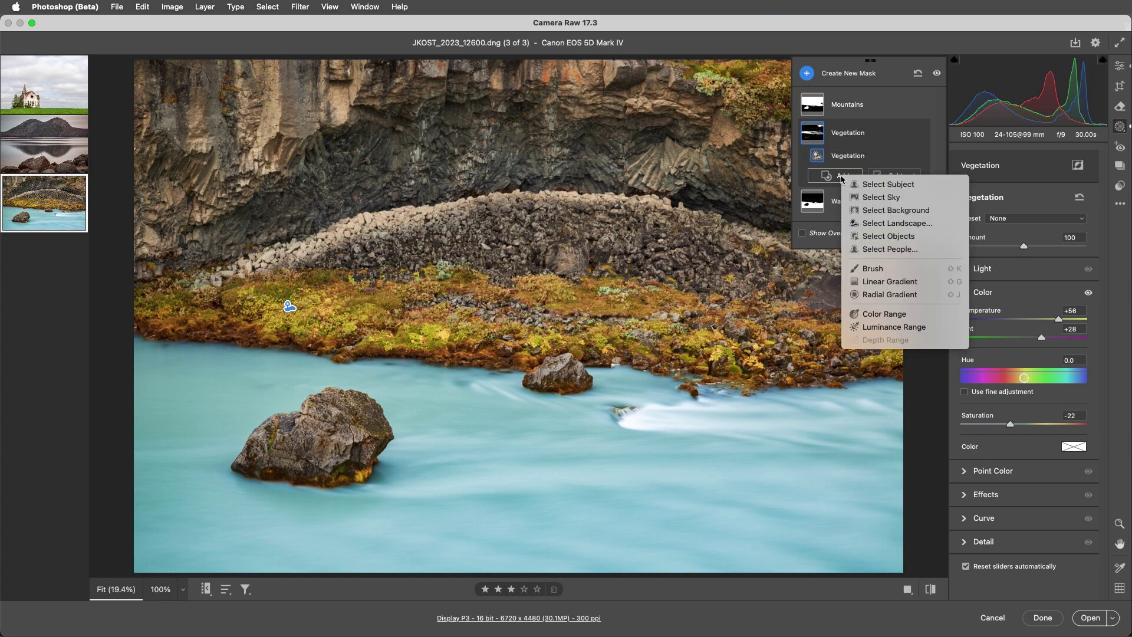
pyautogui.click(891, 270)
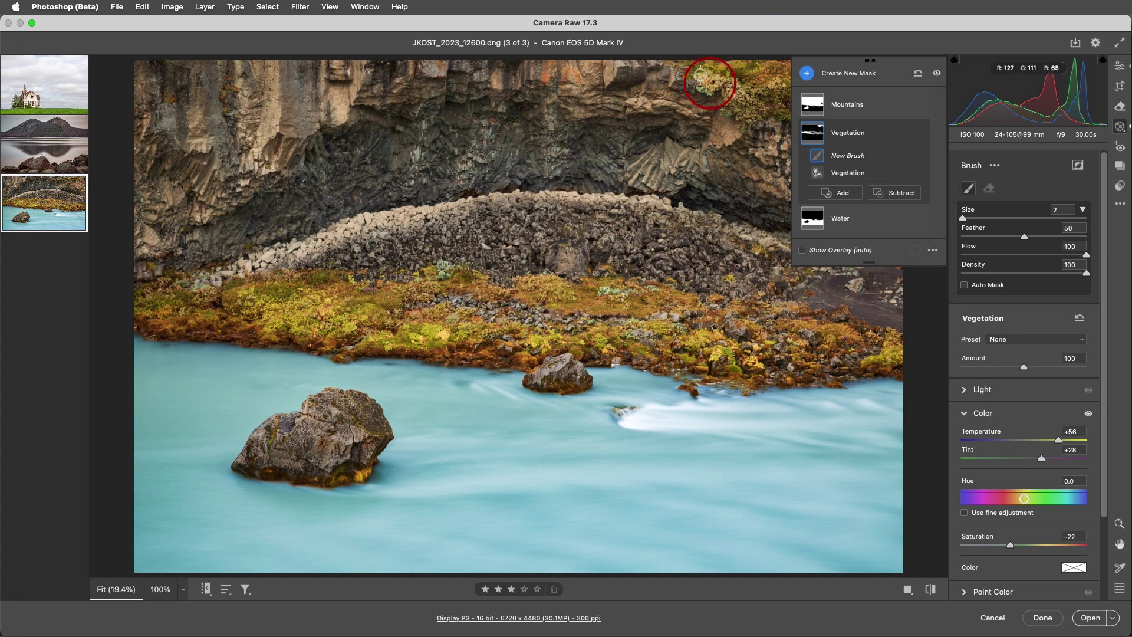
pyautogui.click(719, 92)
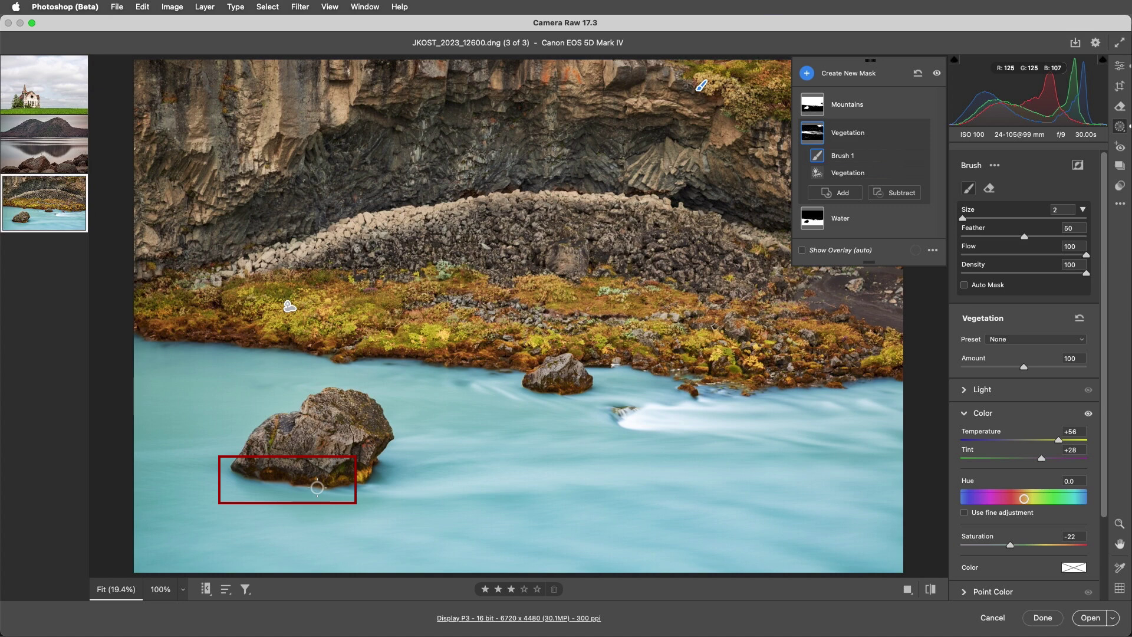
pyautogui.click(900, 195)
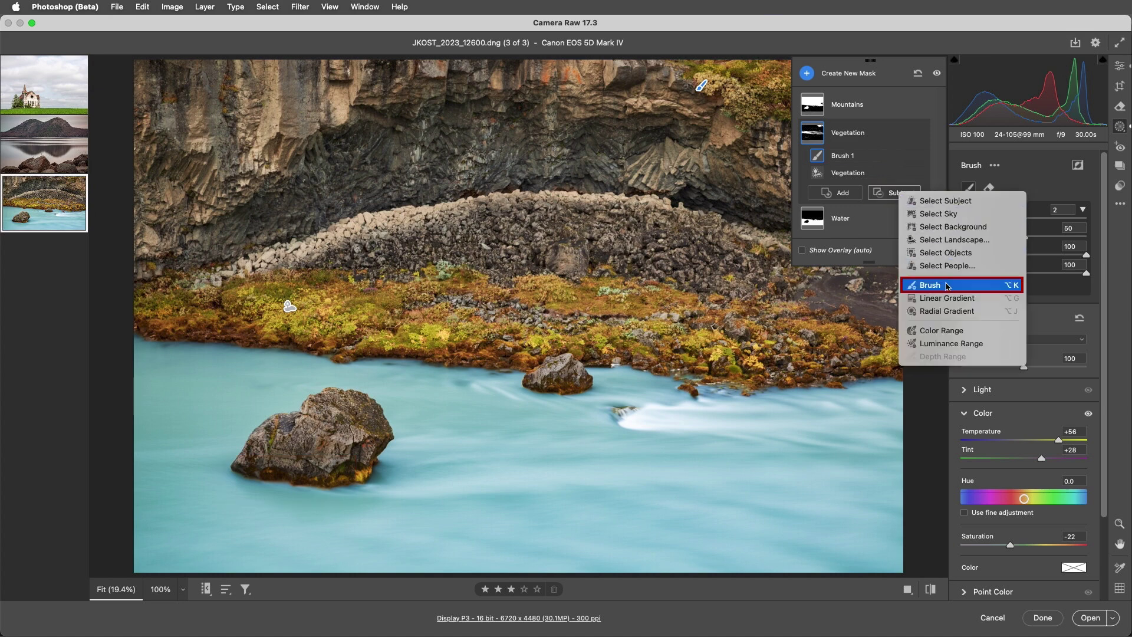
pyautogui.click(947, 286)
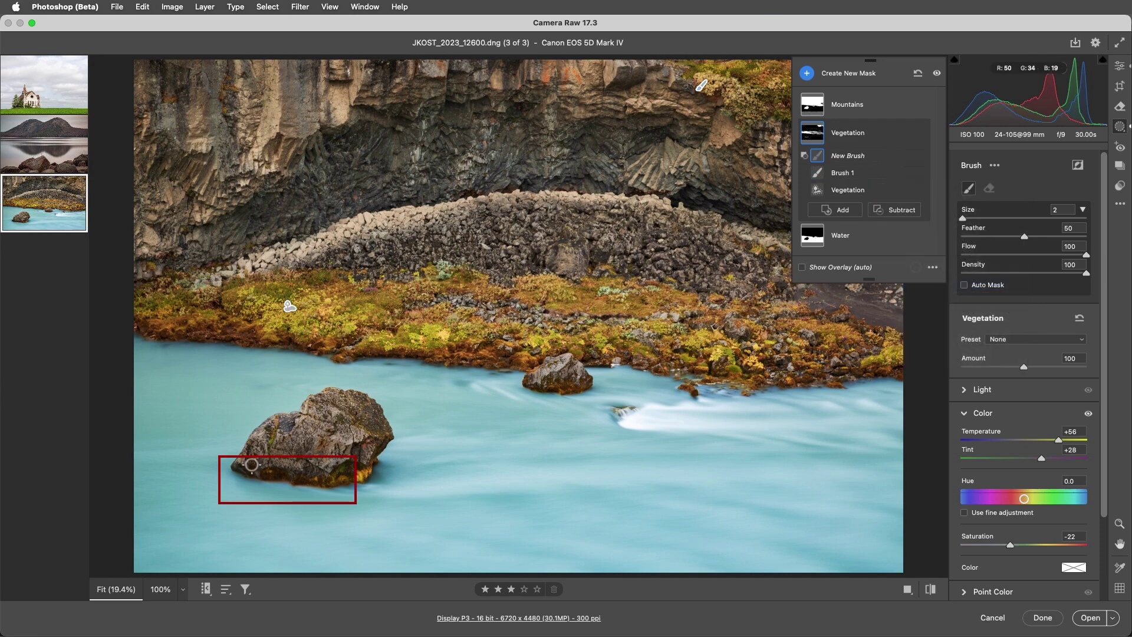
pyautogui.moveTo(264, 478)
pyautogui.mouseDown()
pyautogui.moveTo(331, 480)
pyautogui.moveTo(267, 476)
pyautogui.moveTo(274, 483)
pyautogui.mouseUp()
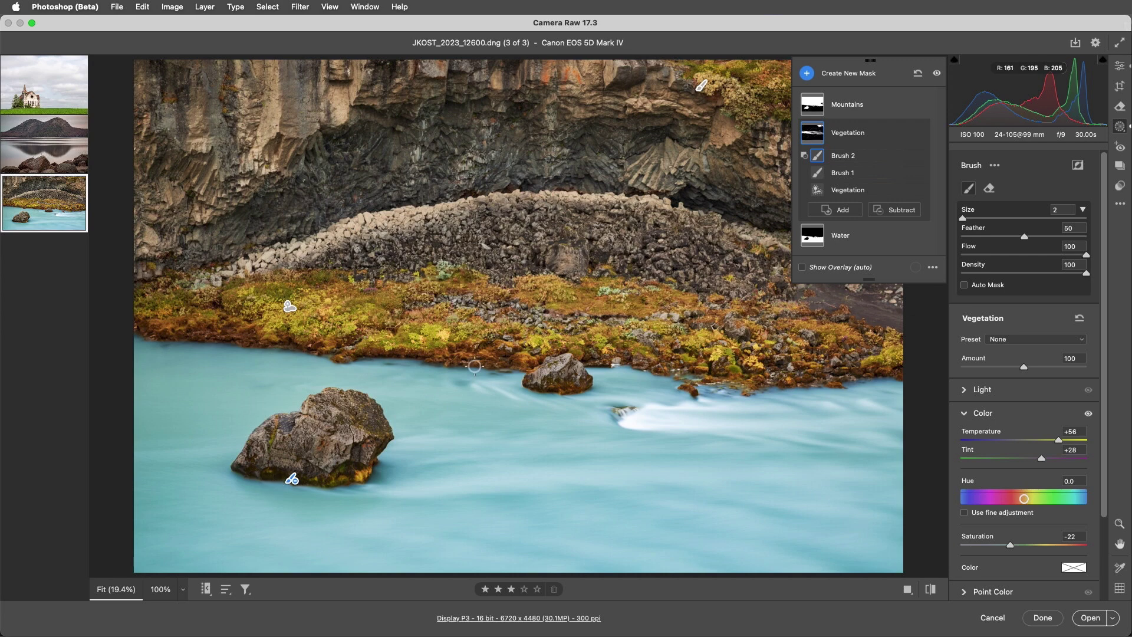
# Step: Darken the Mountains mask to Exposure -0.25 and Shadows -13
pyautogui.click(859, 110)
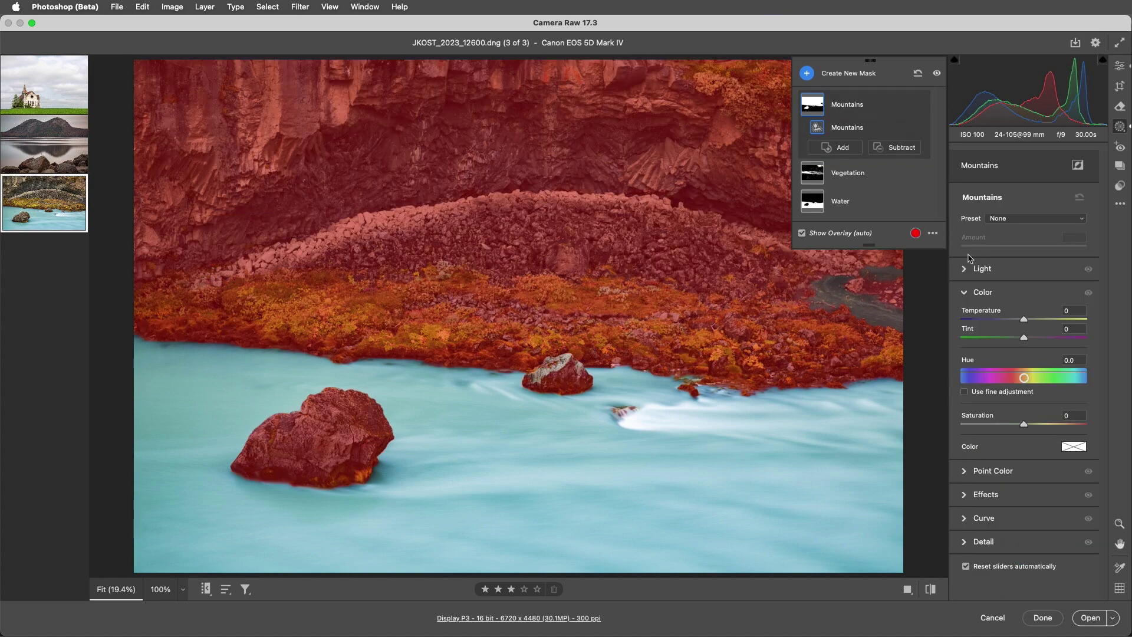
pyautogui.click(982, 269)
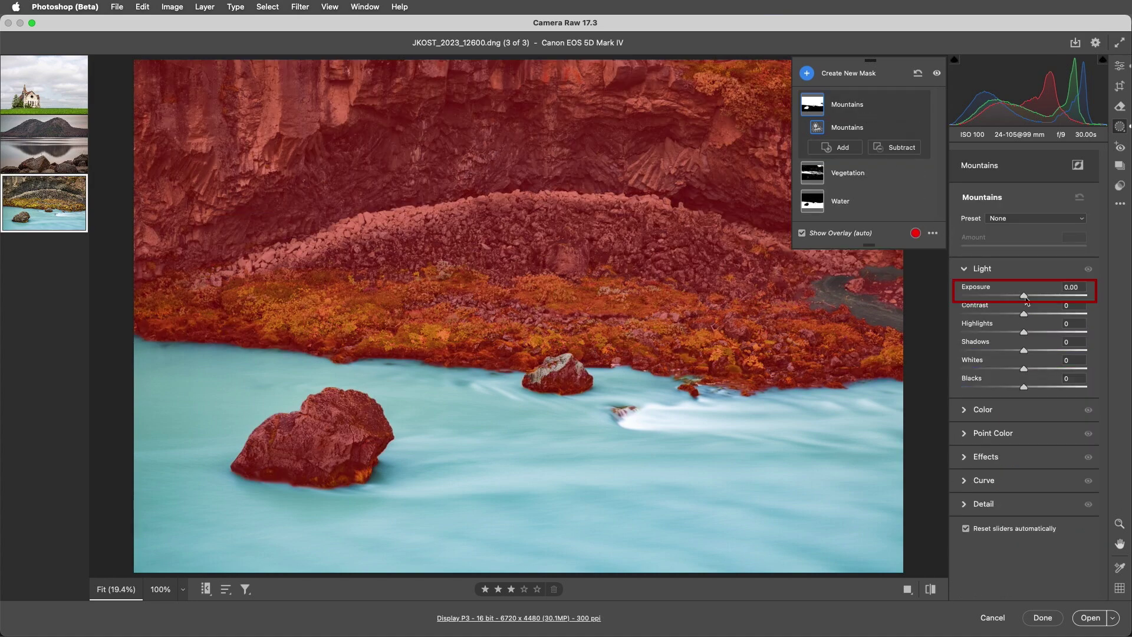
pyautogui.moveTo(1024, 295); pyautogui.dragTo(1022, 300)
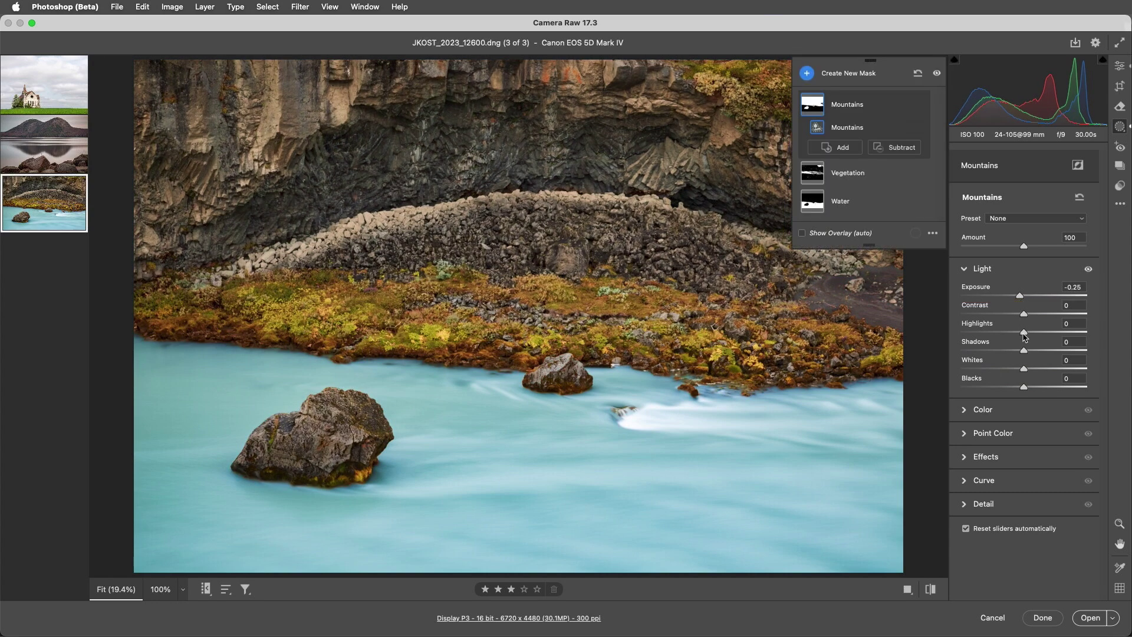
pyautogui.moveTo(1024, 350); pyautogui.dragTo(1017, 353)
# Step: Brush the small rock into the Mountains mask, then toggle mask adjustments off and on to compare
pyautogui.moveTo(818, 134)
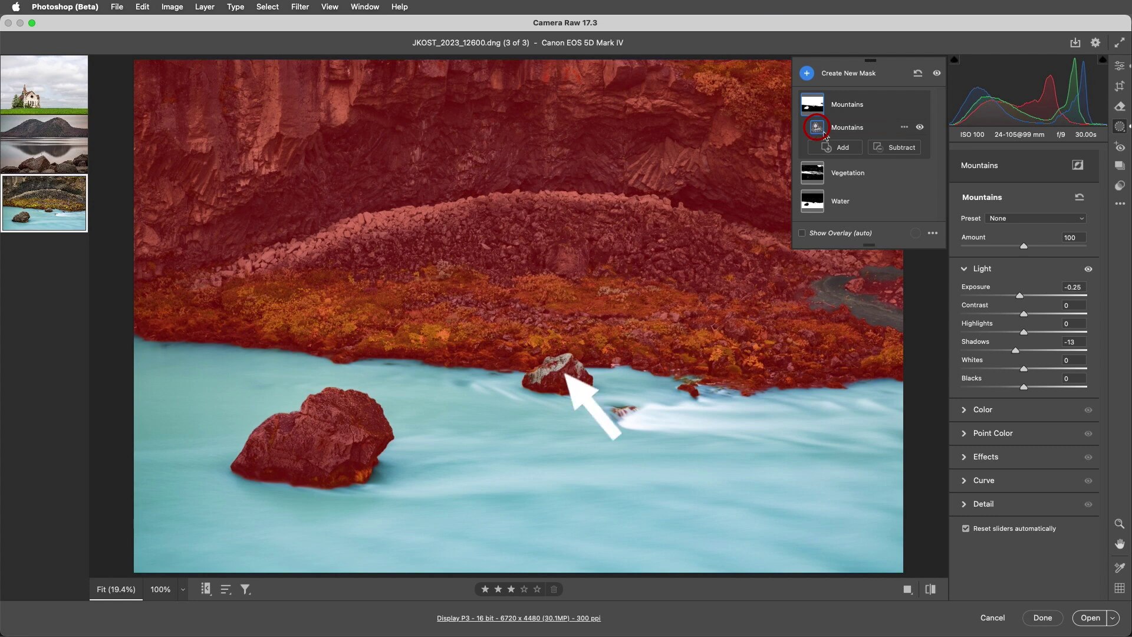
pyautogui.click(842, 148)
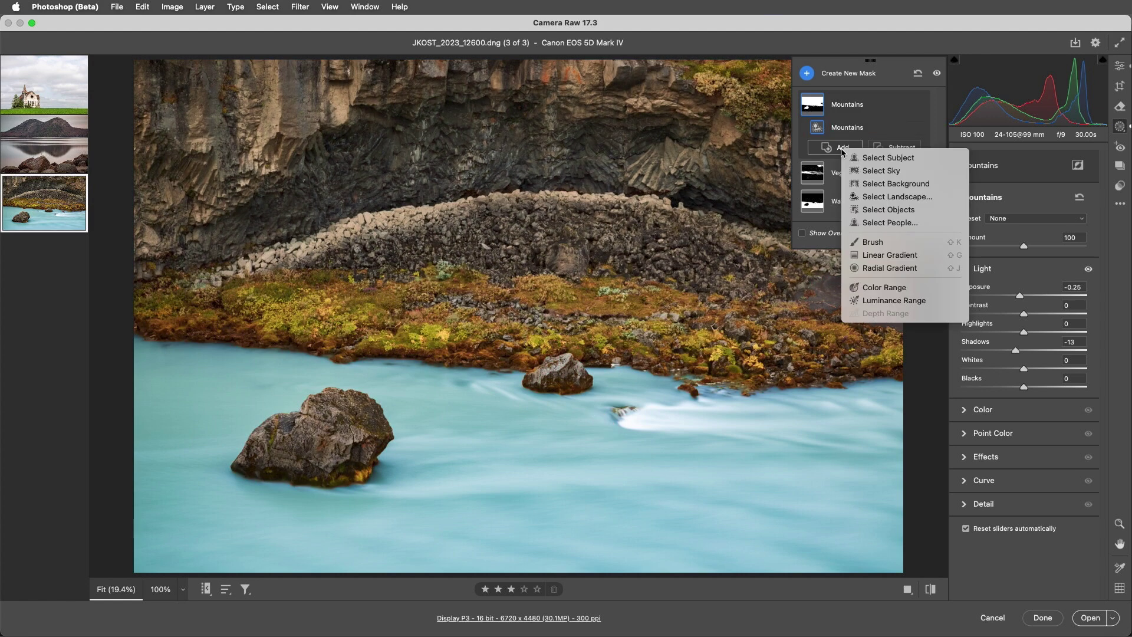
pyautogui.click(895, 242)
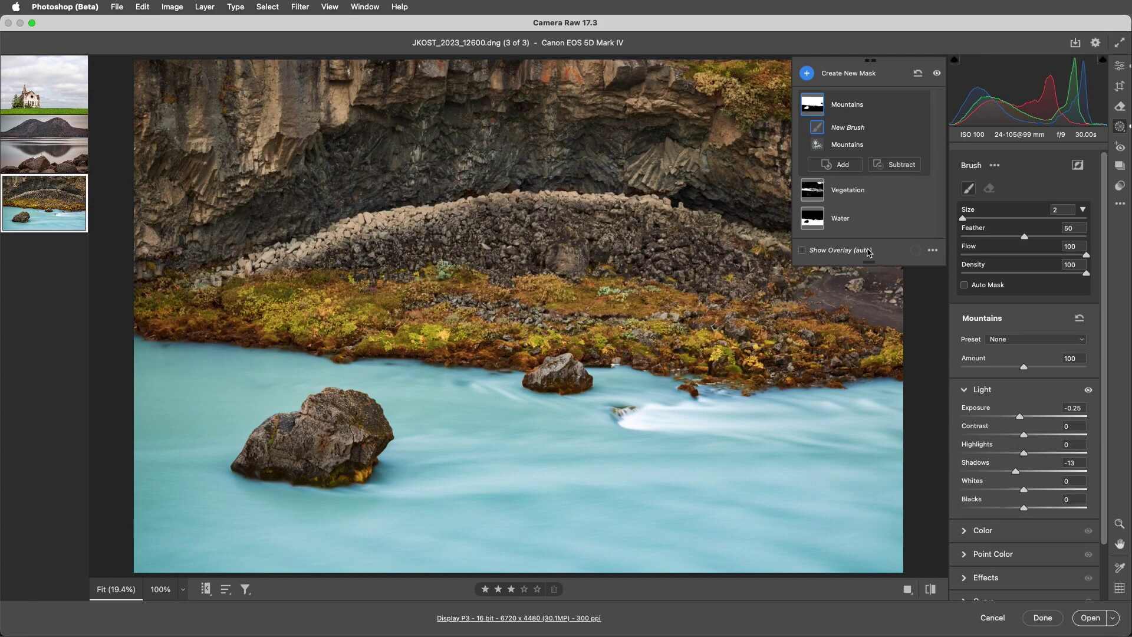
pyautogui.moveTo(570, 369)
pyautogui.mouseDown()
pyautogui.moveTo(534, 379)
pyautogui.moveTo(561, 362)
pyautogui.moveTo(576, 372)
pyautogui.moveTo(555, 370)
pyautogui.mouseUp()
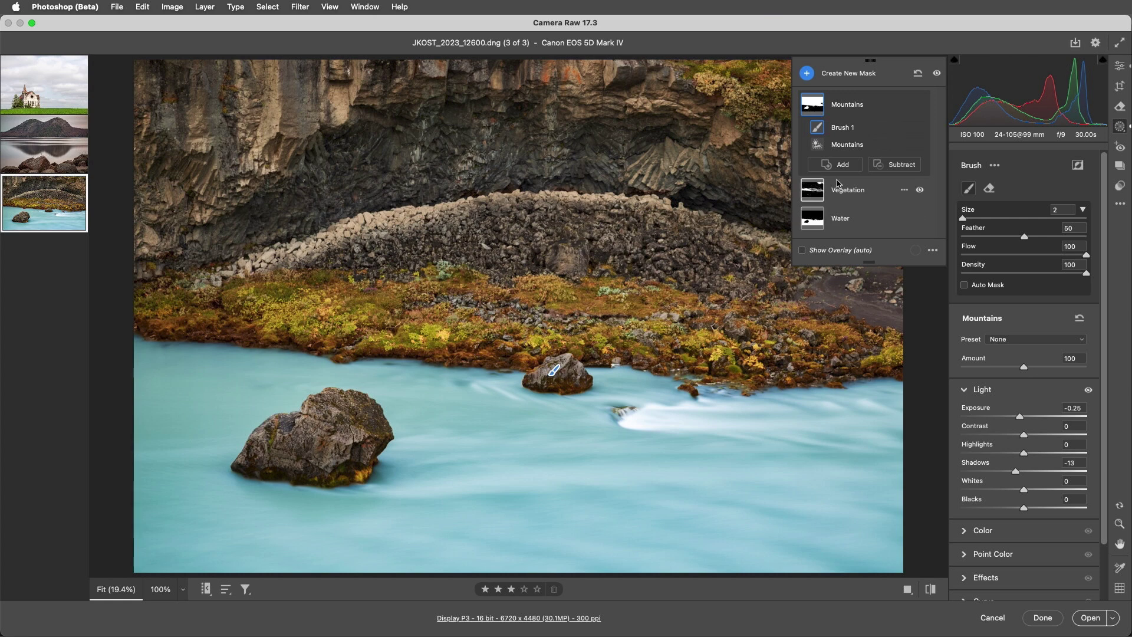
pyautogui.click(937, 73)
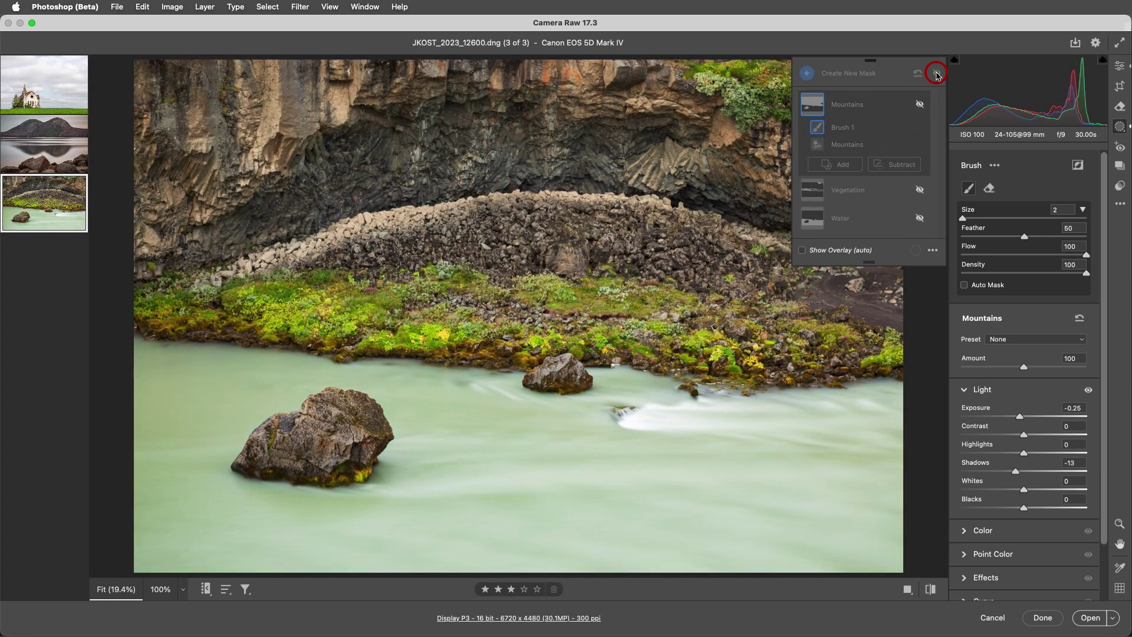
pyautogui.click(937, 73)
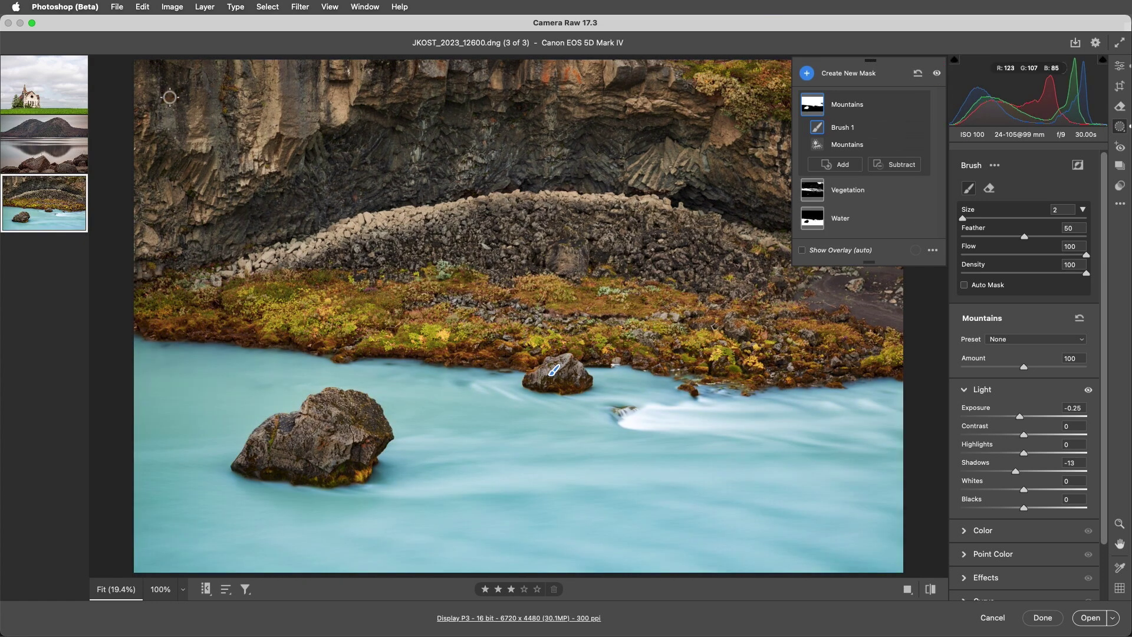
# Step: On the church photo, create separate Sky, Architecture, Vegetation and Natural Ground landscape masks
pyautogui.click(69, 89)
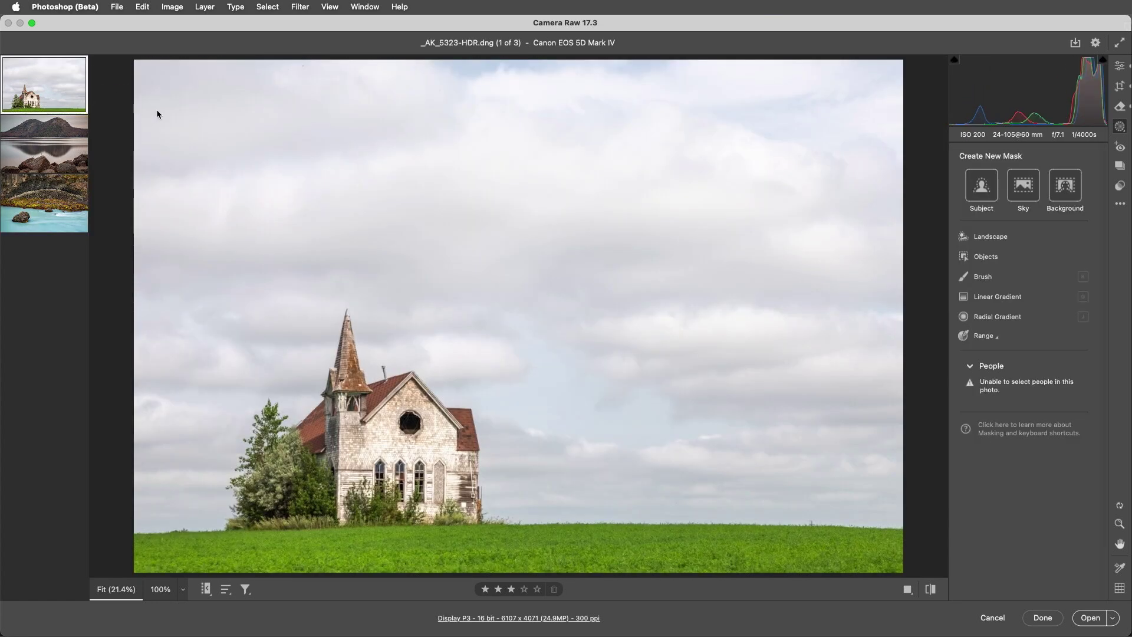
pyautogui.click(1029, 239)
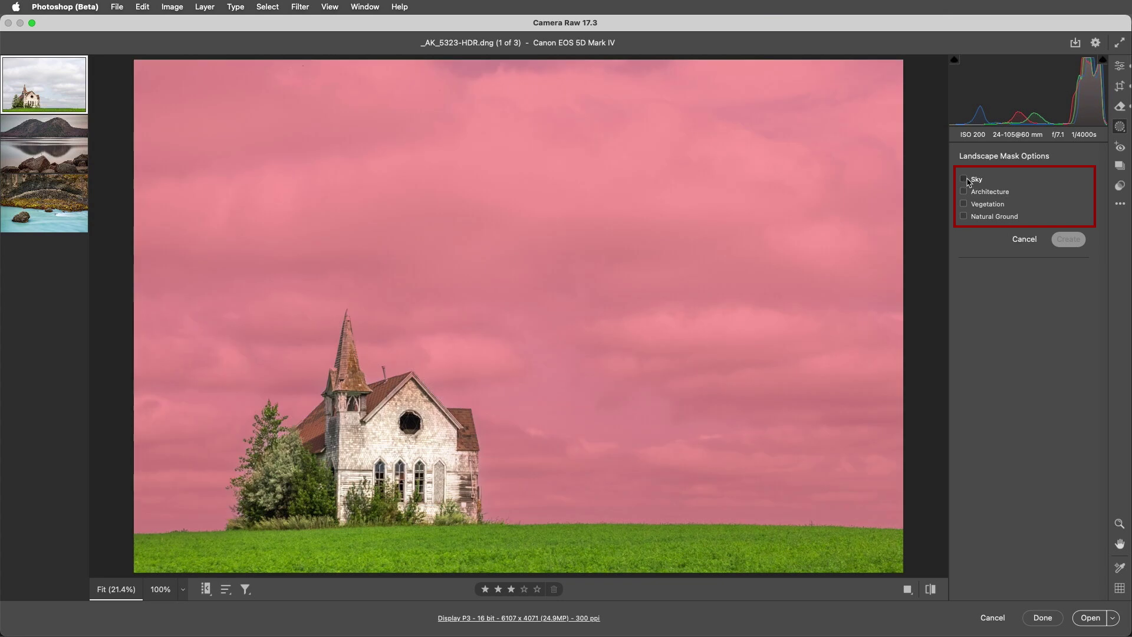
pyautogui.click(963, 178)
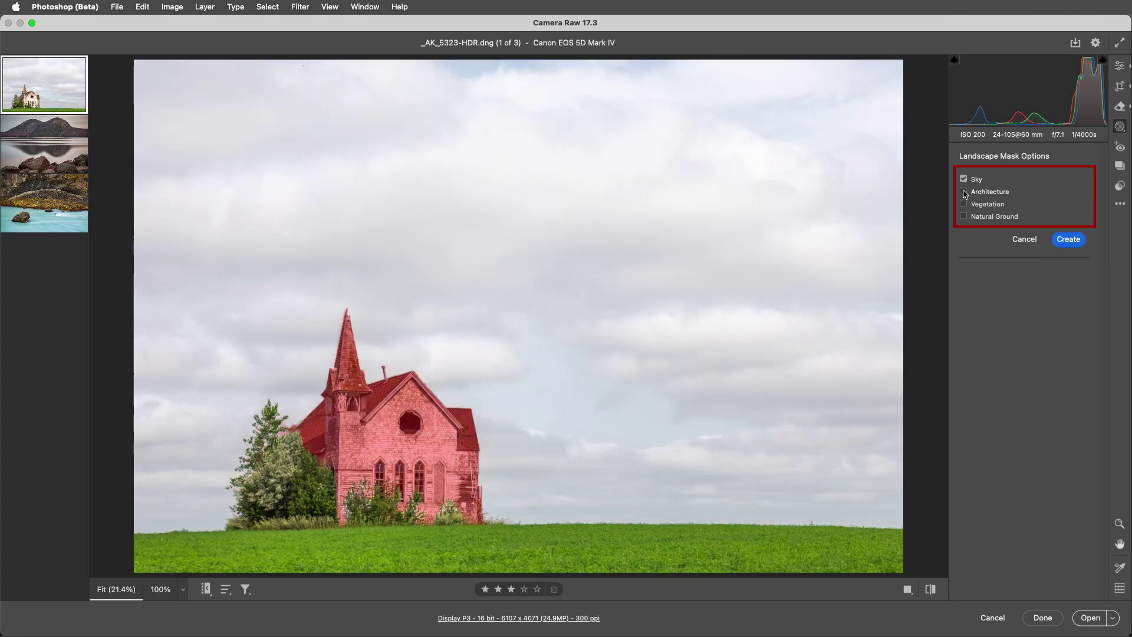
pyautogui.click(963, 191)
pyautogui.click(964, 204)
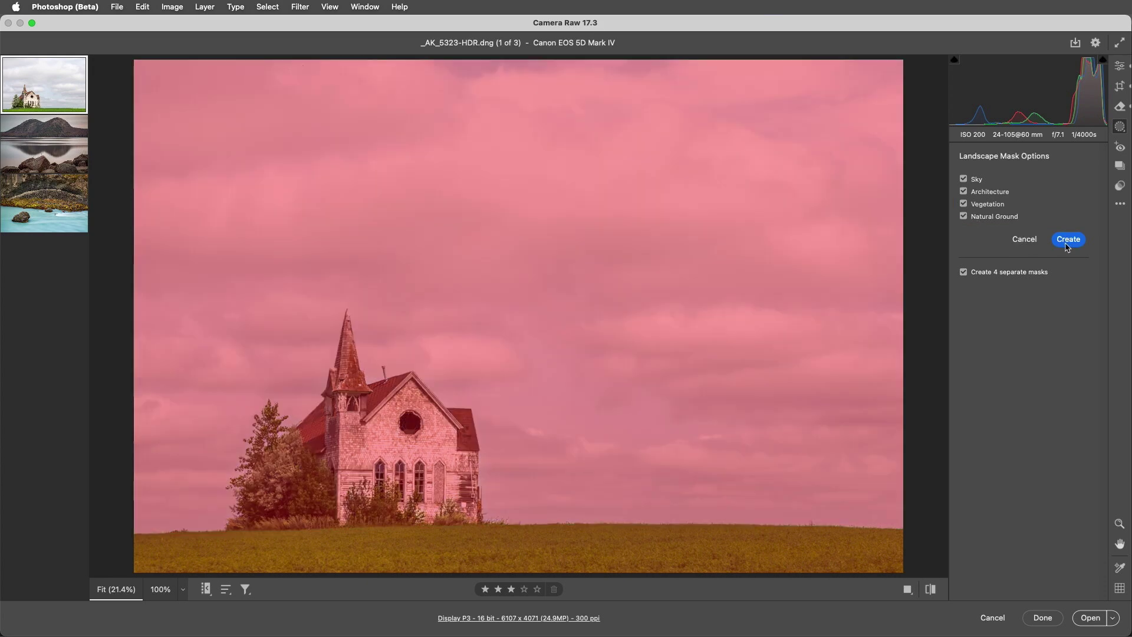
pyautogui.click(1068, 240)
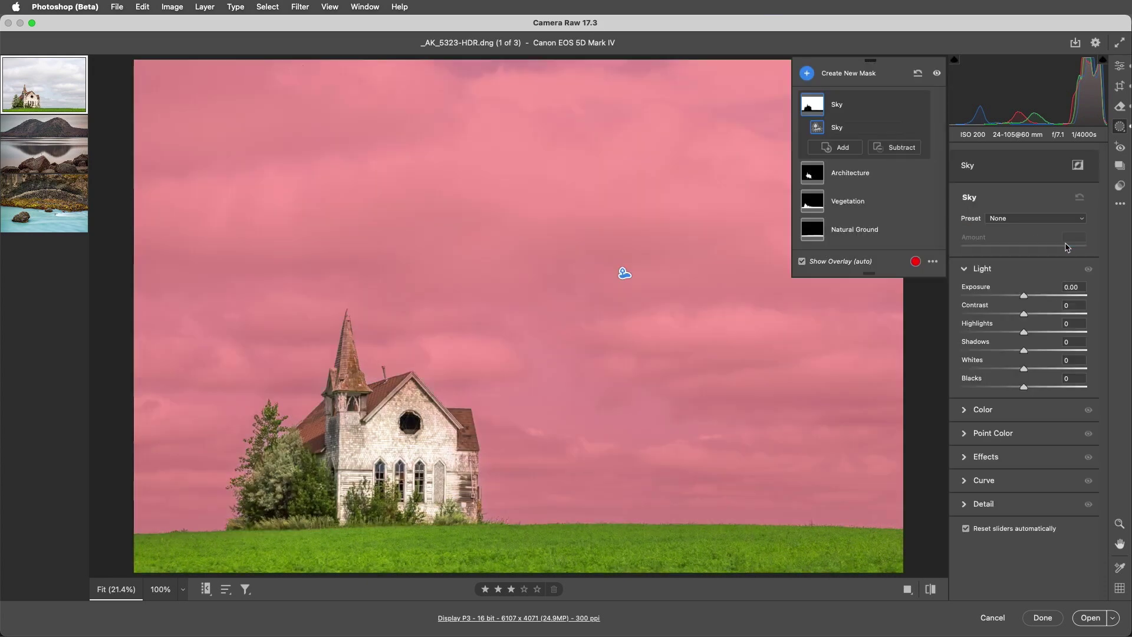
# Step: Set the Natural Ground mask to Exposure -0.40 and brush the grass into it
pyautogui.click(891, 231)
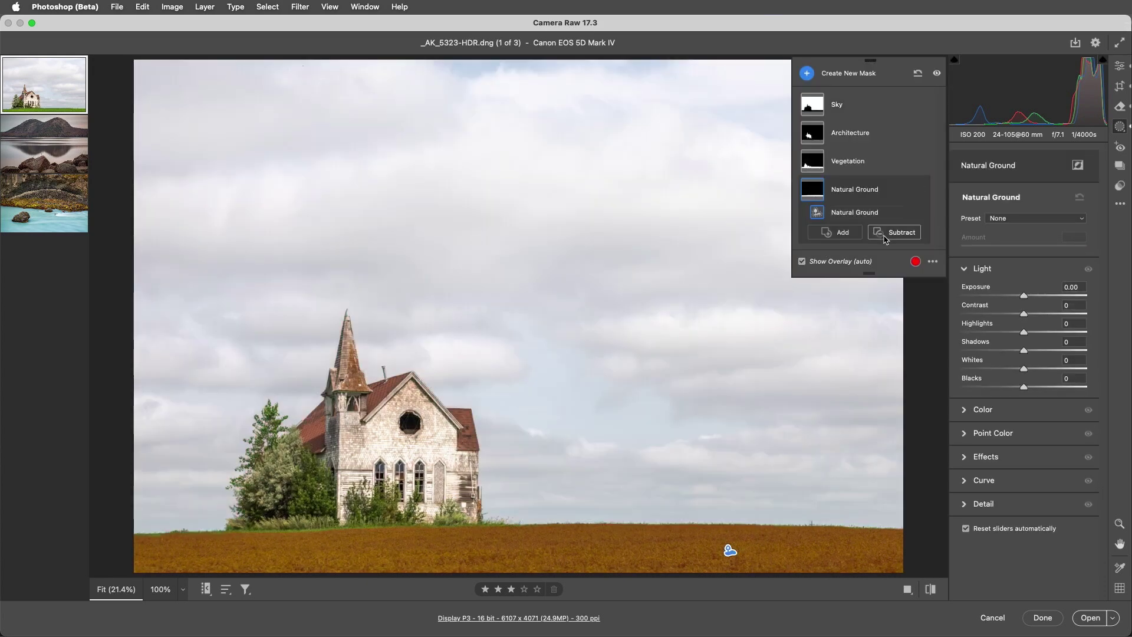
pyautogui.click(1018, 301)
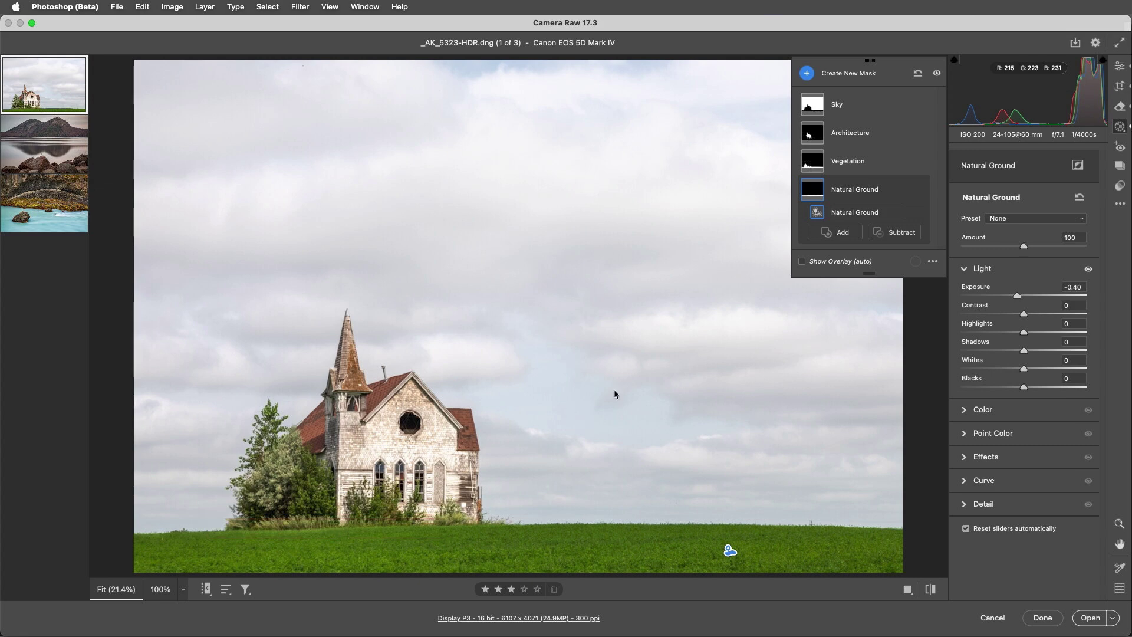
pyautogui.click(844, 233)
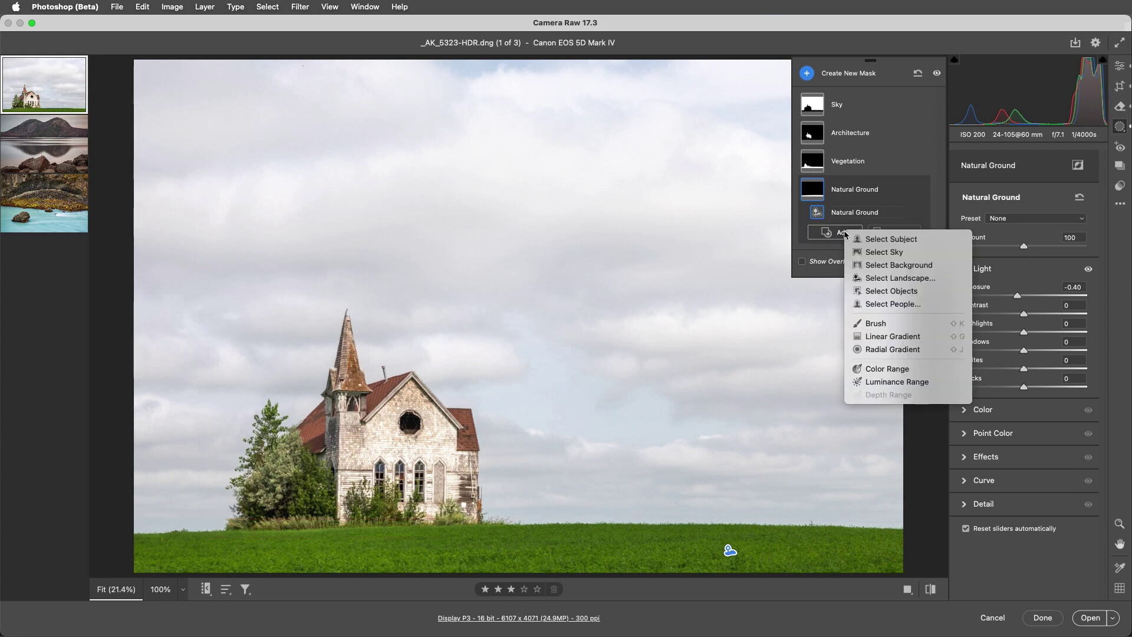
pyautogui.click(889, 324)
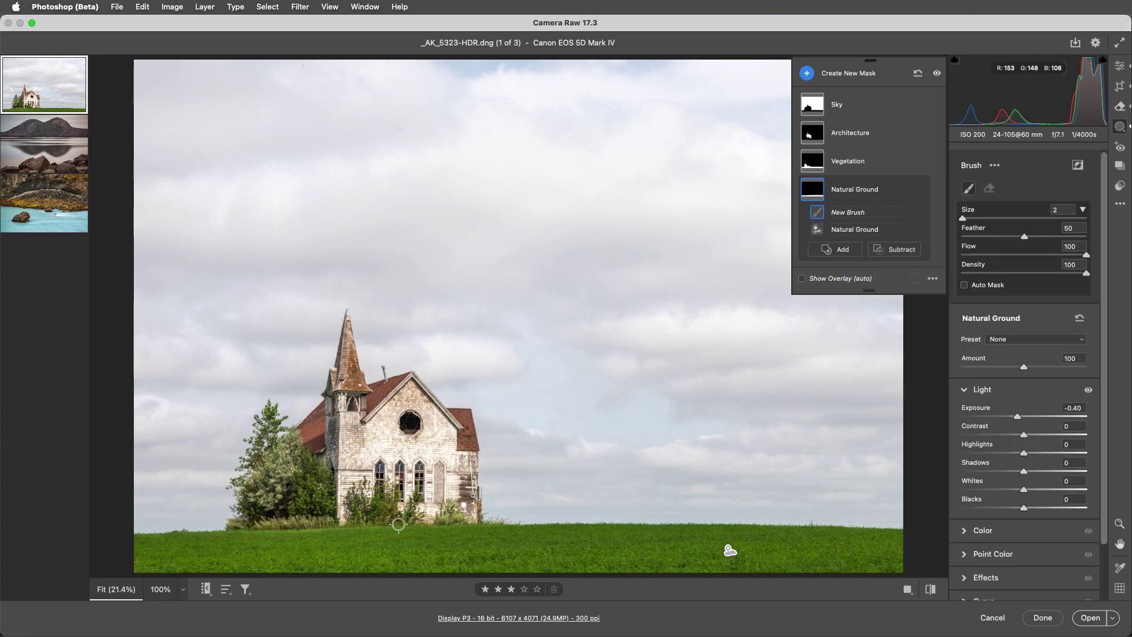
pyautogui.moveTo(219, 538)
pyautogui.mouseDown()
pyautogui.moveTo(371, 534)
pyautogui.moveTo(274, 539)
pyautogui.mouseUp()
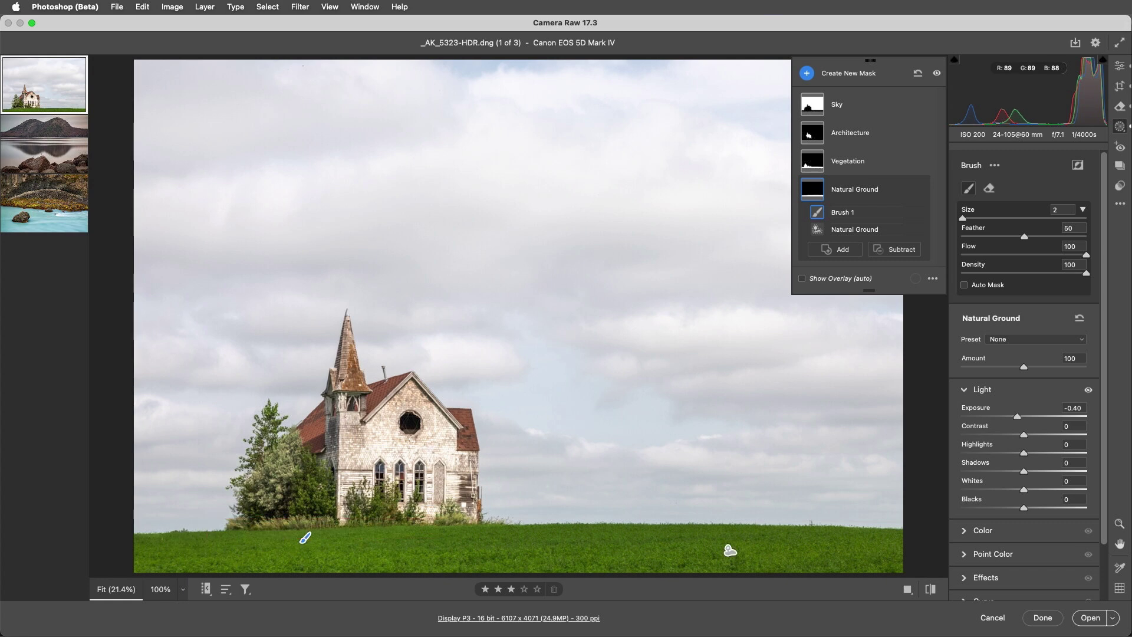
# Step: Set the Vegetation mask to Contrast -24, Highlights -100 and Blacks +15
pyautogui.click(876, 161)
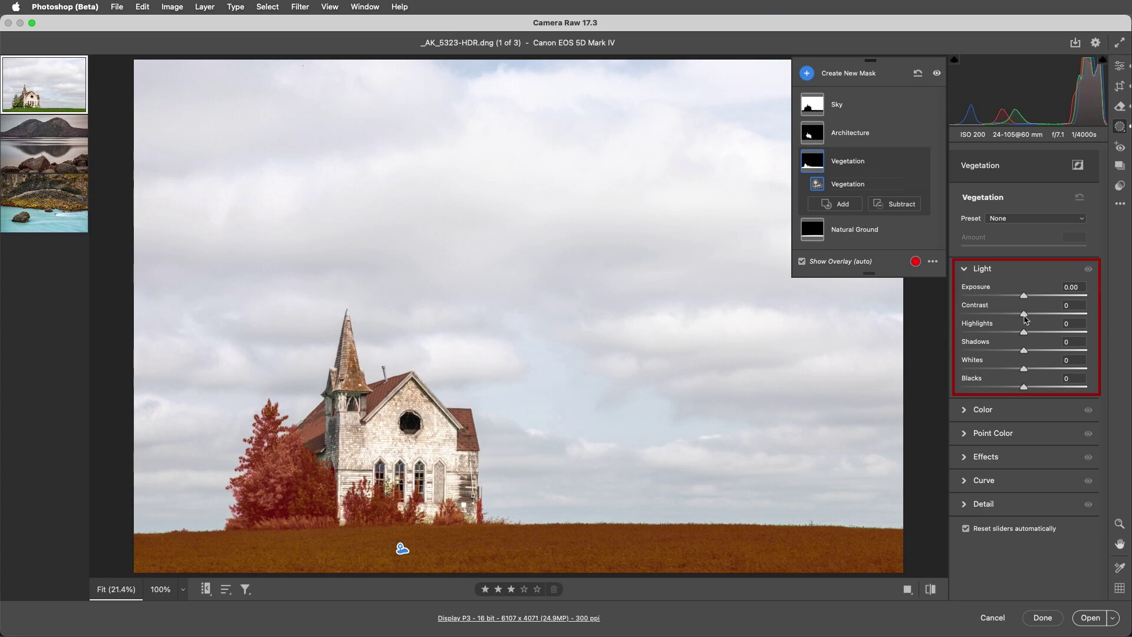
pyautogui.moveTo(1025, 318); pyautogui.dragTo(958, 337)
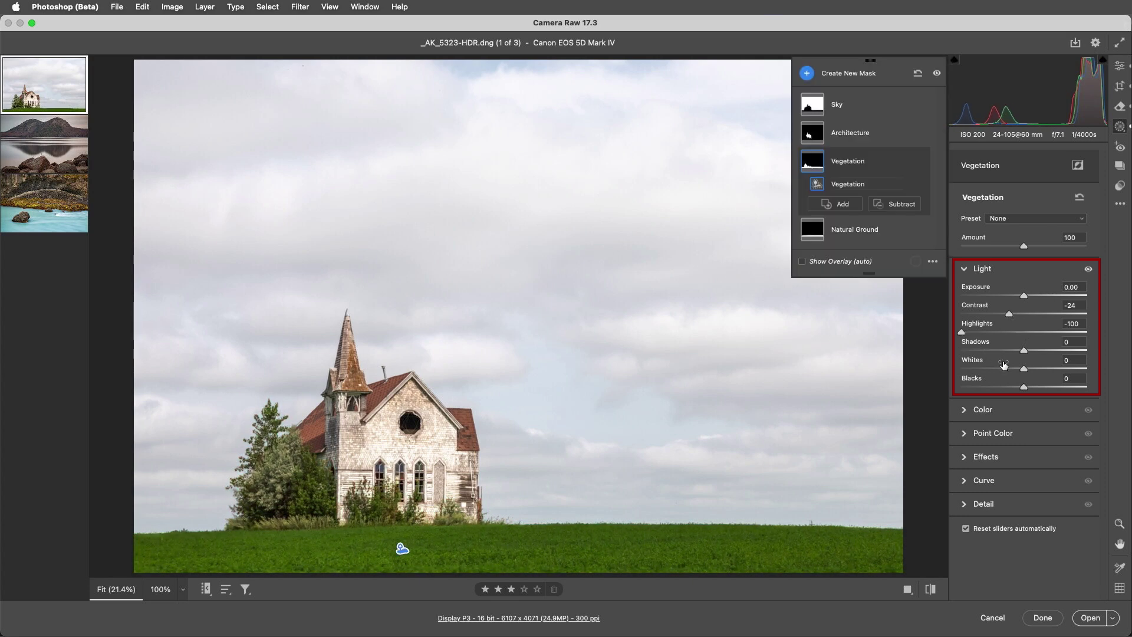
pyautogui.moveTo(1023, 387)
pyautogui.mouseDown()
pyautogui.moveTo(1040, 389)
pyautogui.moveTo(970, 394)
pyautogui.moveTo(1047, 395)
pyautogui.moveTo(1036, 398)
pyautogui.mouseUp()
pyautogui.press('shift')
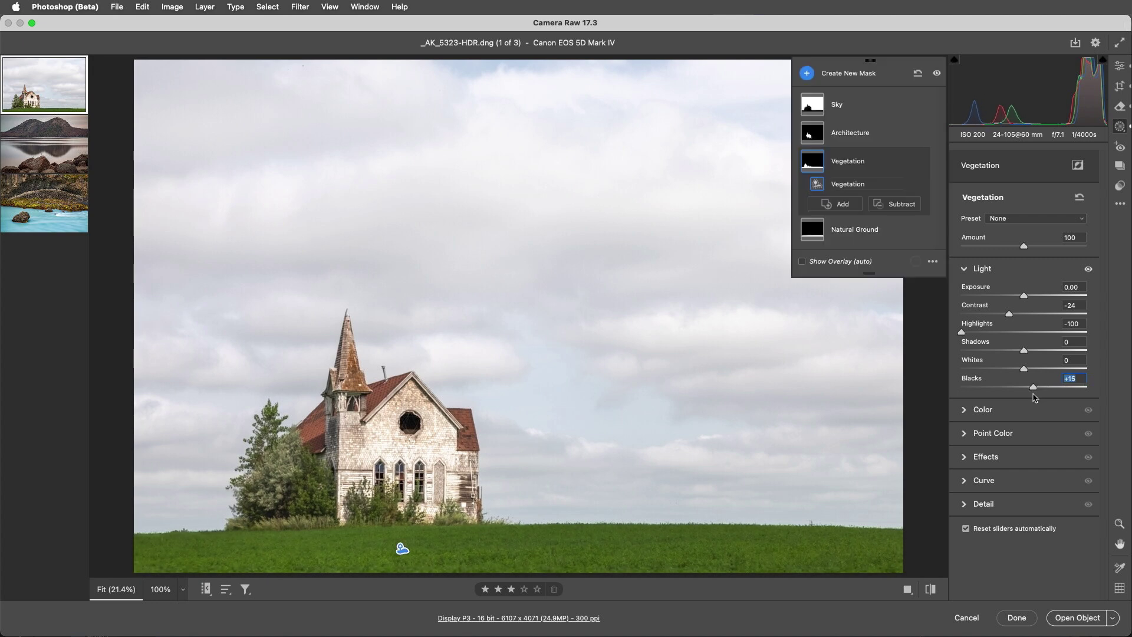
pyautogui.click(1036, 392)
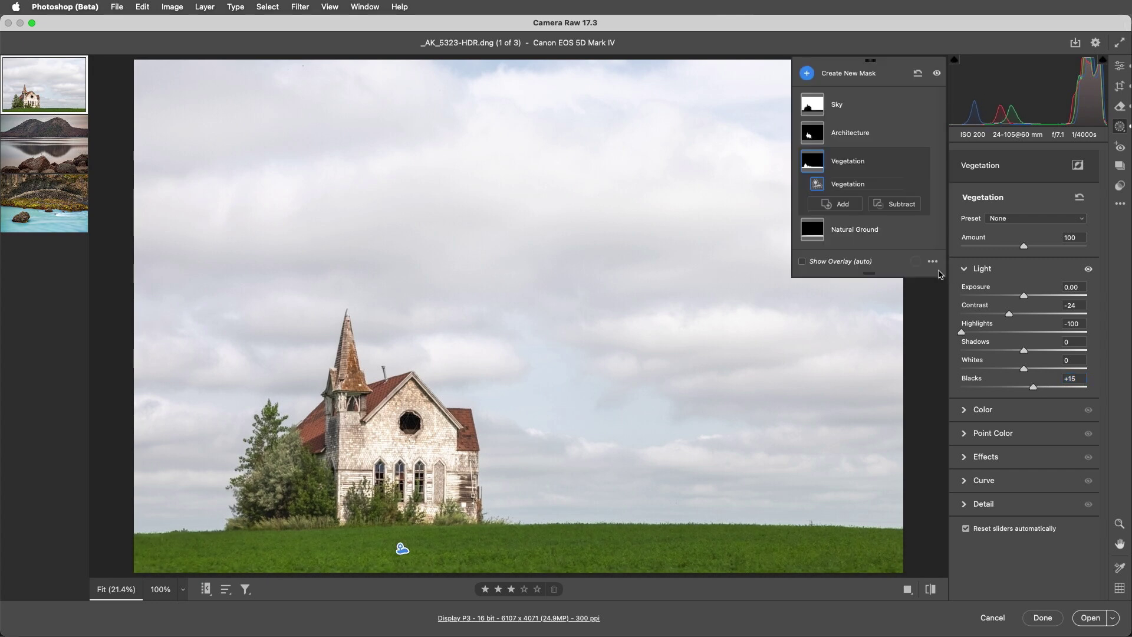
pyautogui.click(898, 206)
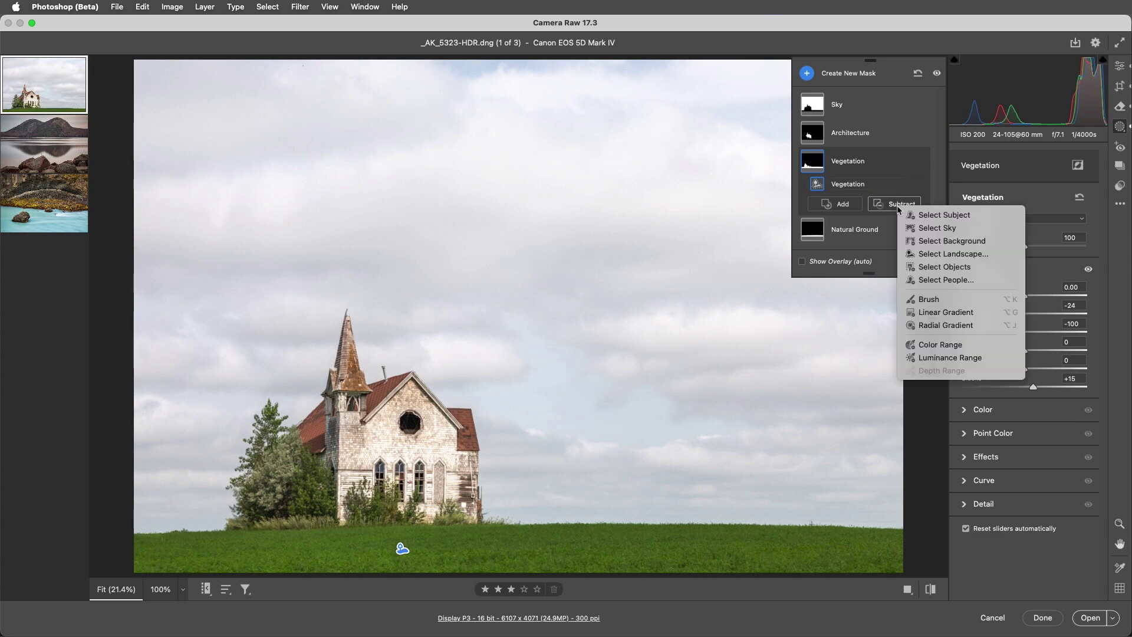
# Step: Subtract the Natural Ground landscape region from the Vegetation mask
pyautogui.click(1004, 255)
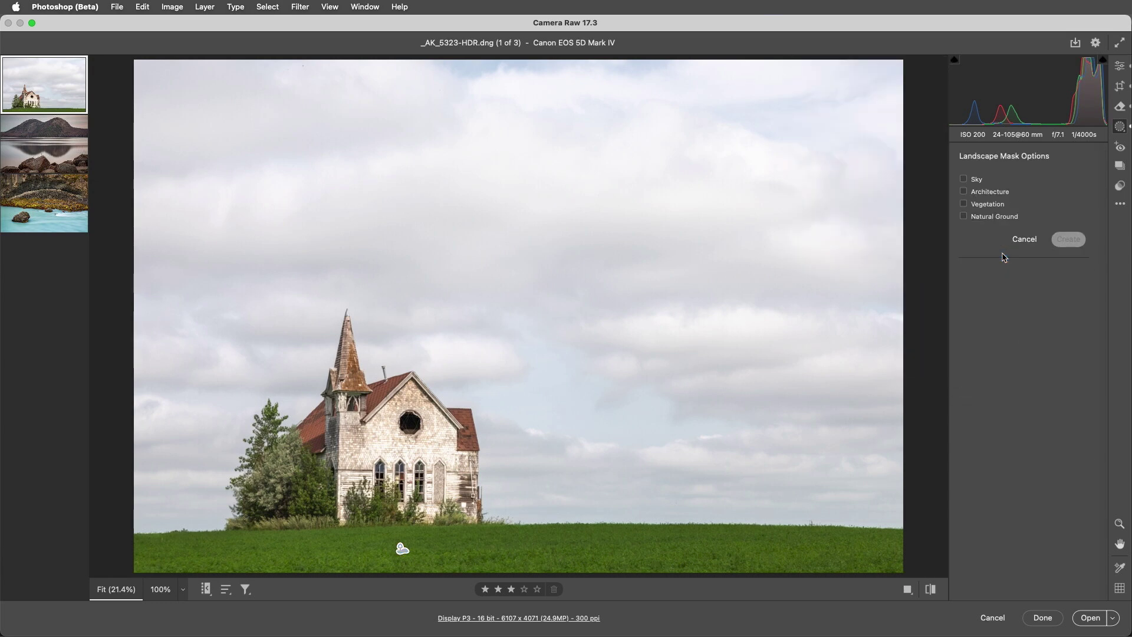
pyautogui.click(964, 217)
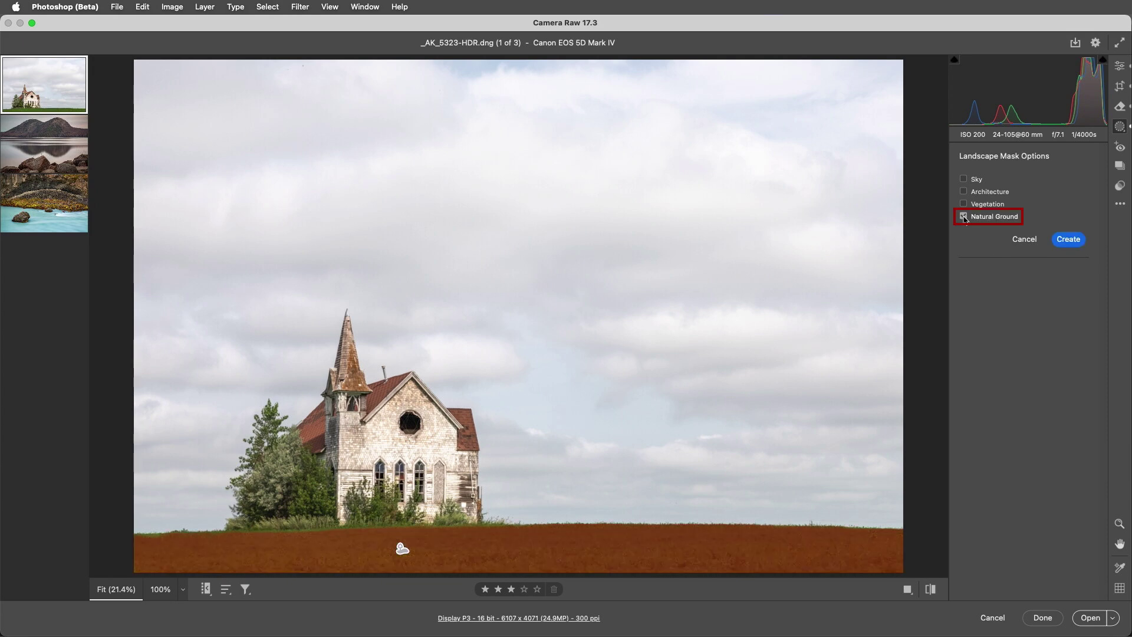
pyautogui.click(1070, 240)
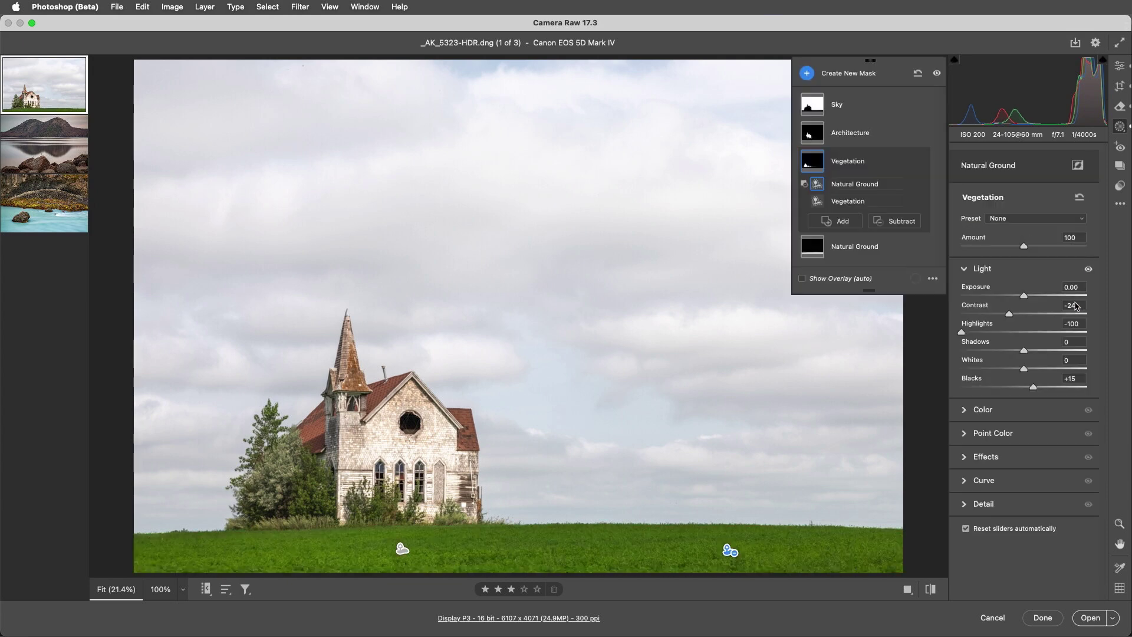
# Step: Shift the Vegetation mask's Tint to -53 and preview its component coverage
pyautogui.click(985, 411)
pyautogui.moveTo(1026, 342); pyautogui.dragTo(994, 345)
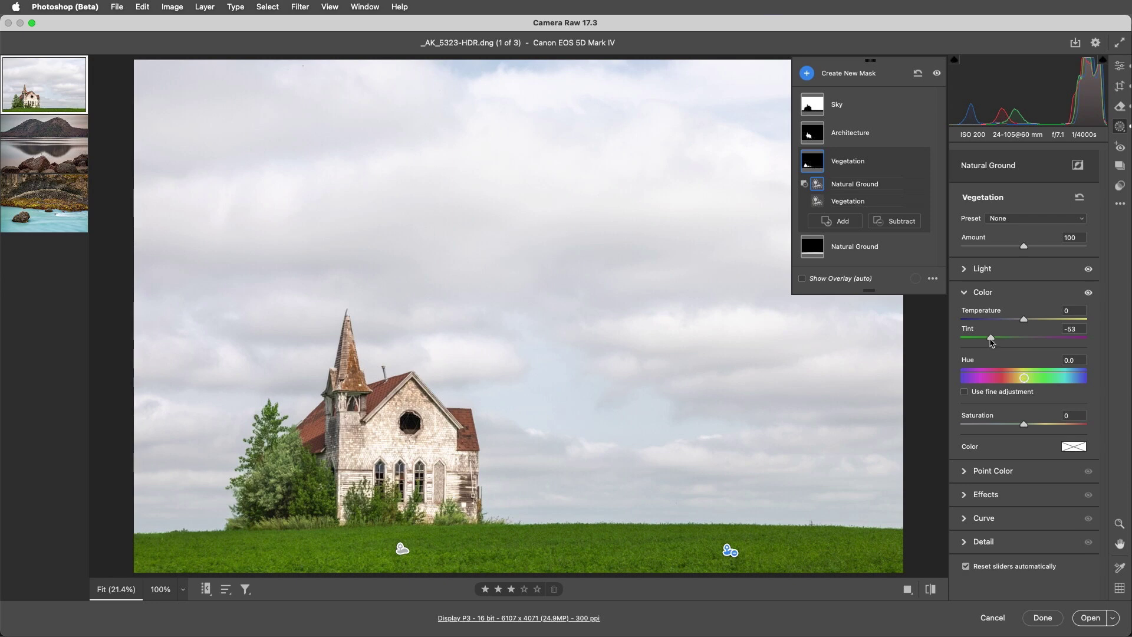
pyautogui.click(817, 202)
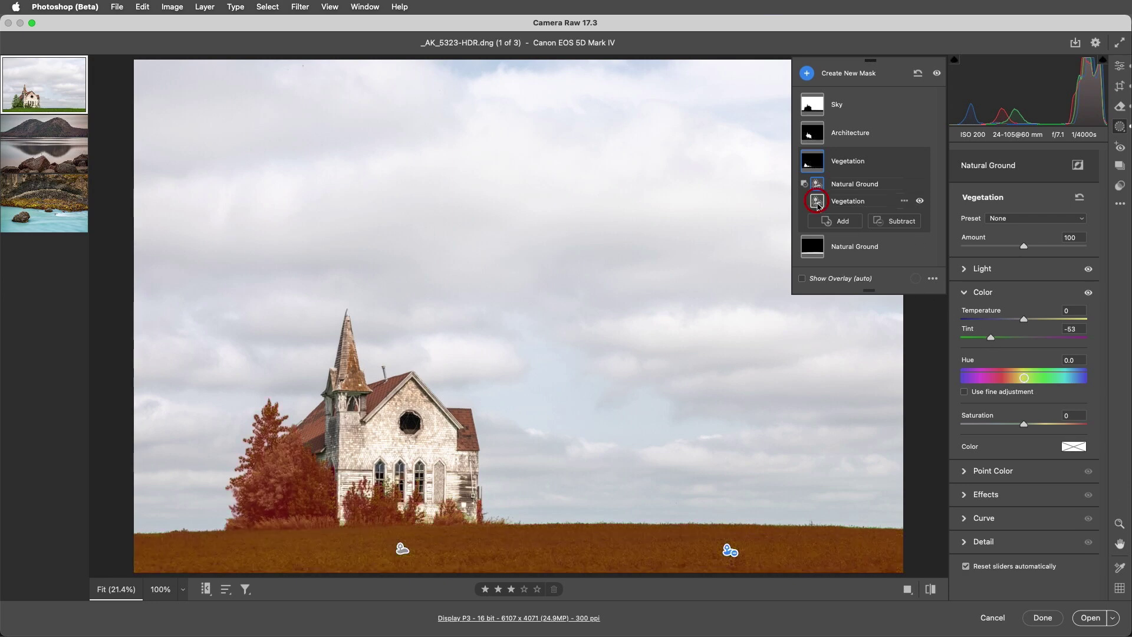
pyautogui.moveTo(818, 186)
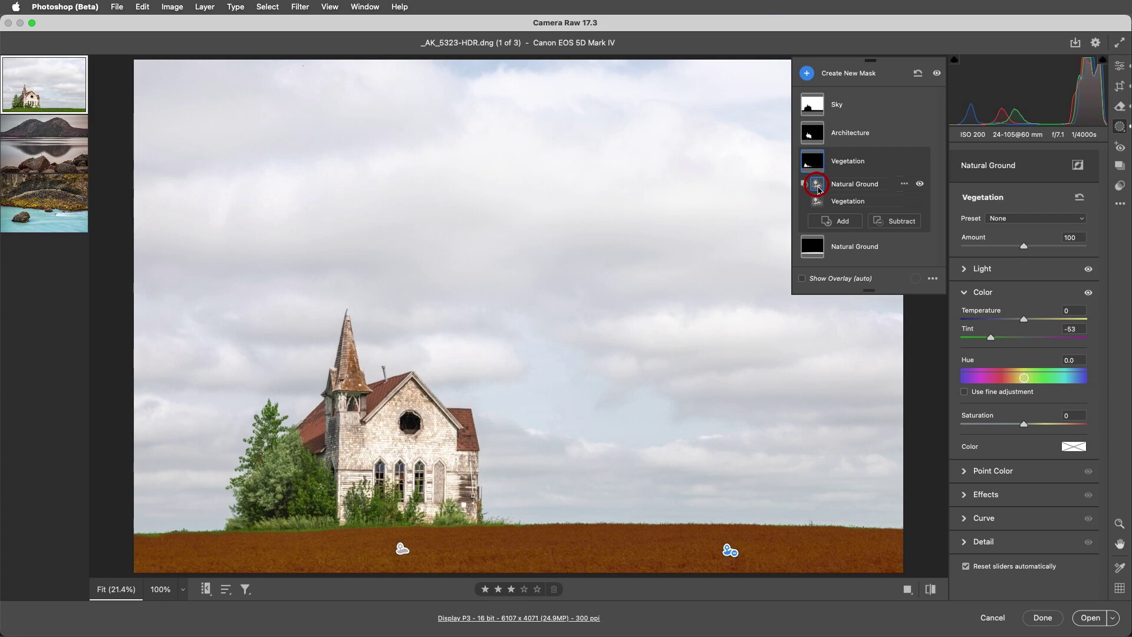
pyautogui.moveTo(817, 164)
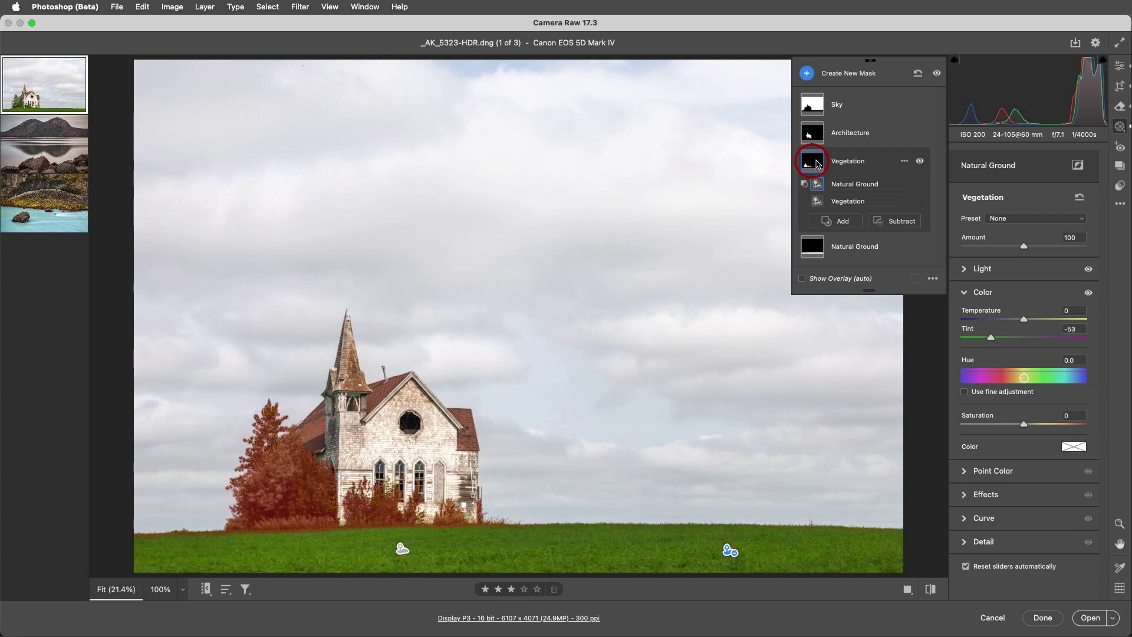
# Step: Zoom to 50% on the church, then set the Architecture mask's Highlights to -100 and lower its Whites
pyautogui.click(845, 134)
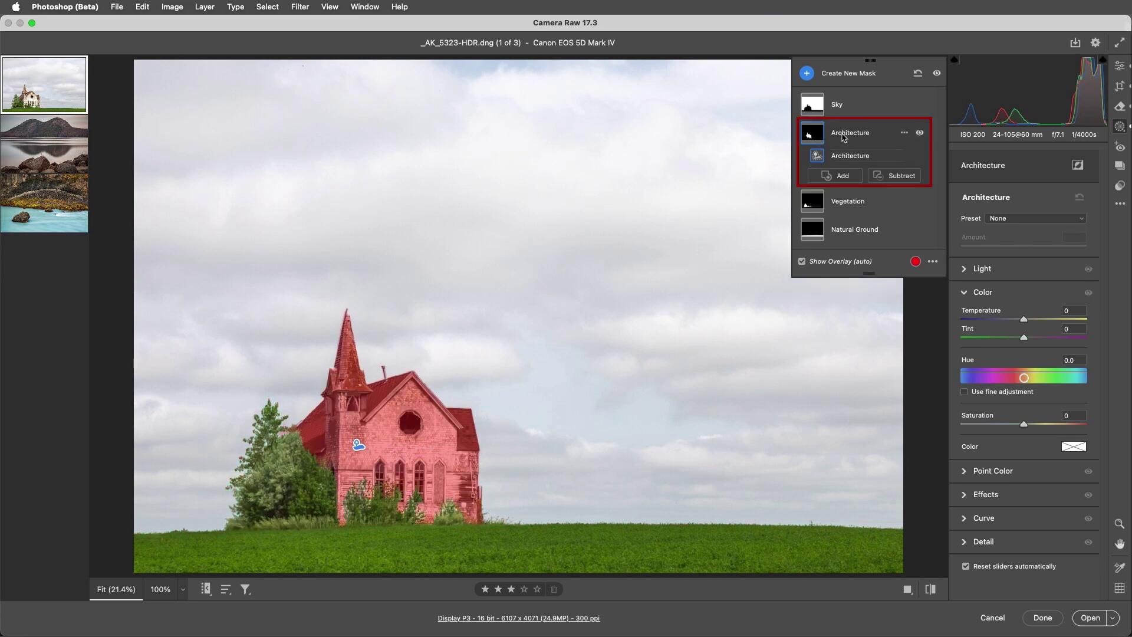
pyautogui.click(401, 458)
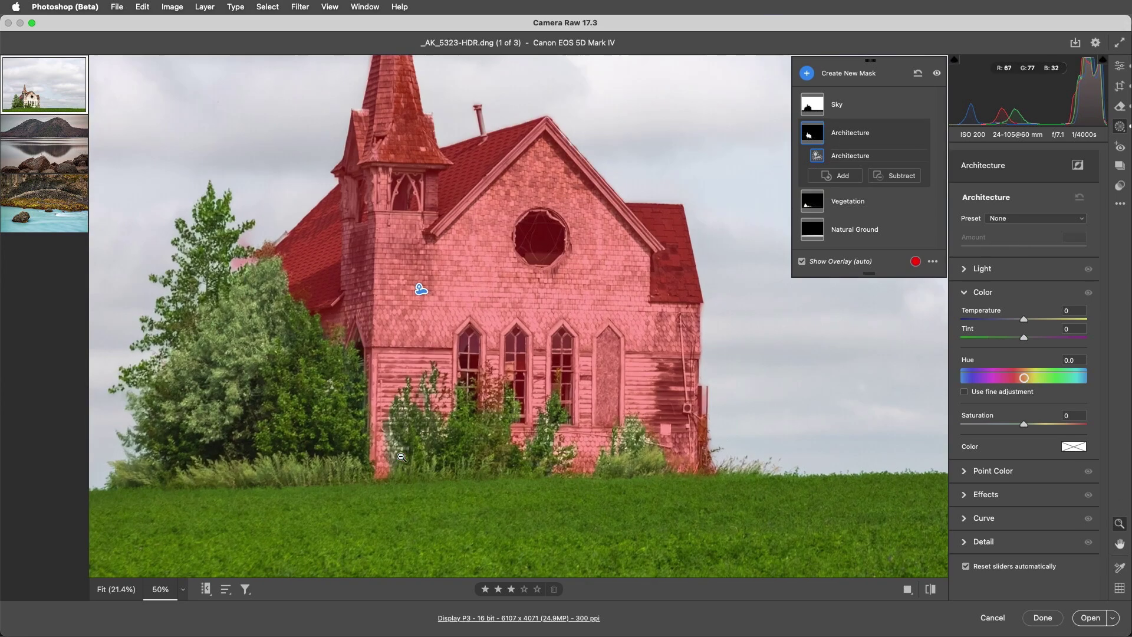
pyautogui.click(982, 269)
pyautogui.moveTo(1024, 332); pyautogui.dragTo(946, 340)
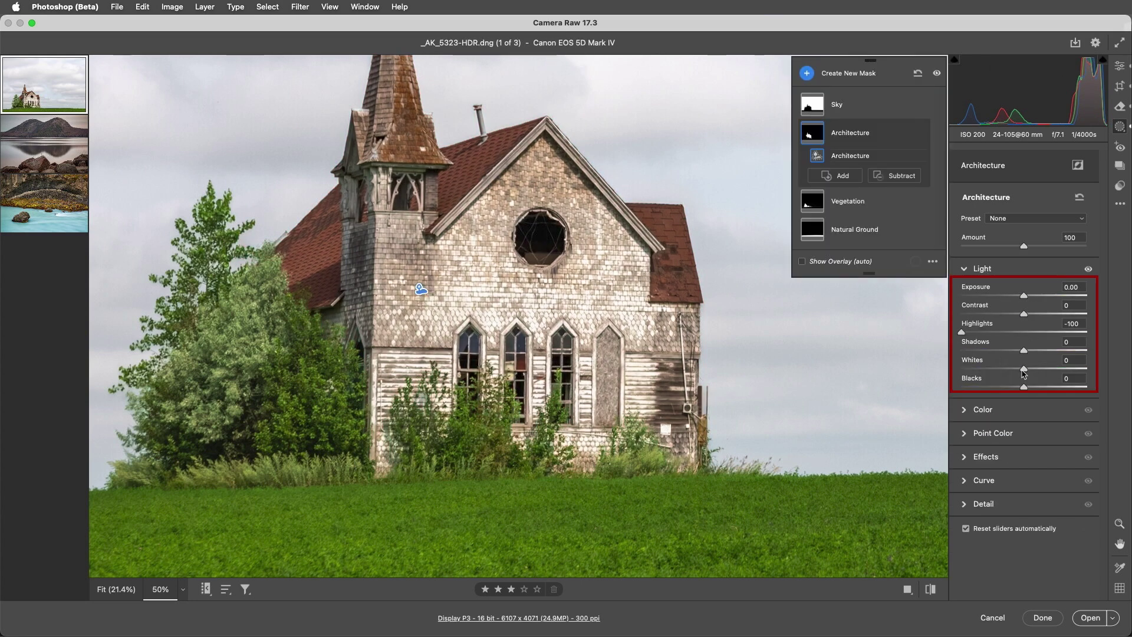
pyautogui.moveTo(1024, 368); pyautogui.dragTo(1053, 368)
pyautogui.click(990, 458)
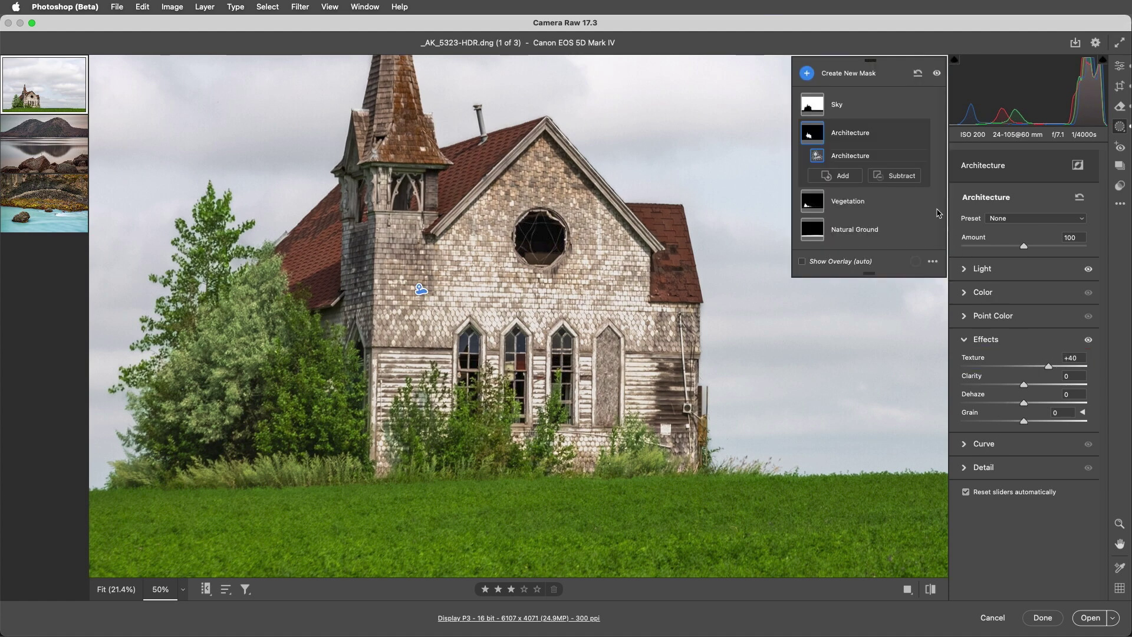
# Step: Compare the Architecture adjustment on and off, then brush the tree edge and pole out of the mask
pyautogui.click(919, 134)
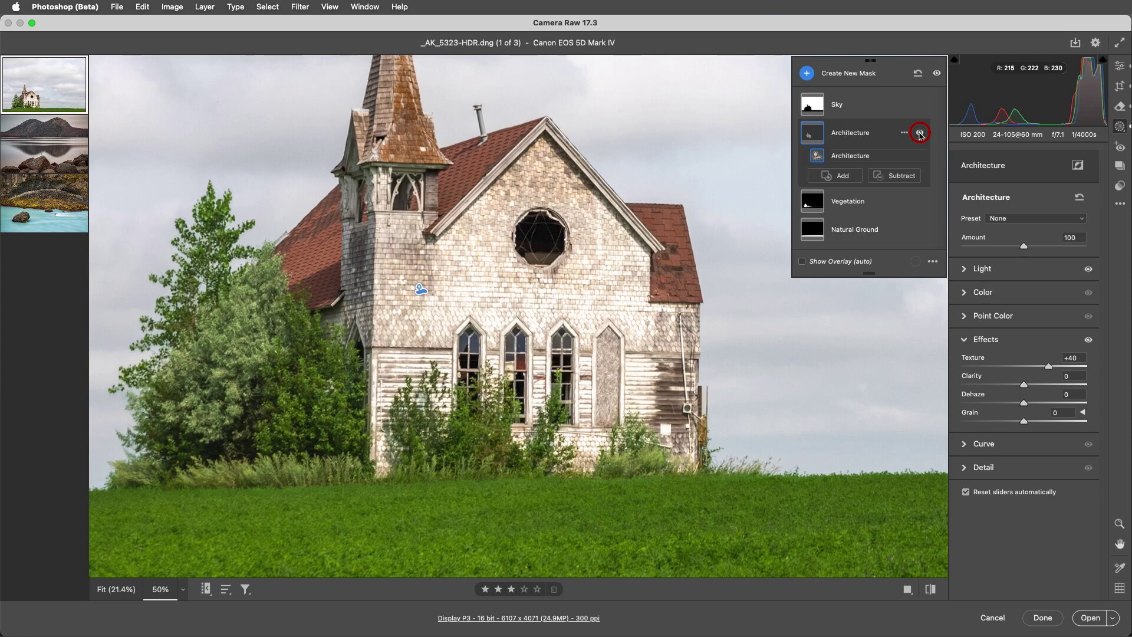
pyautogui.click(920, 133)
pyautogui.click(901, 176)
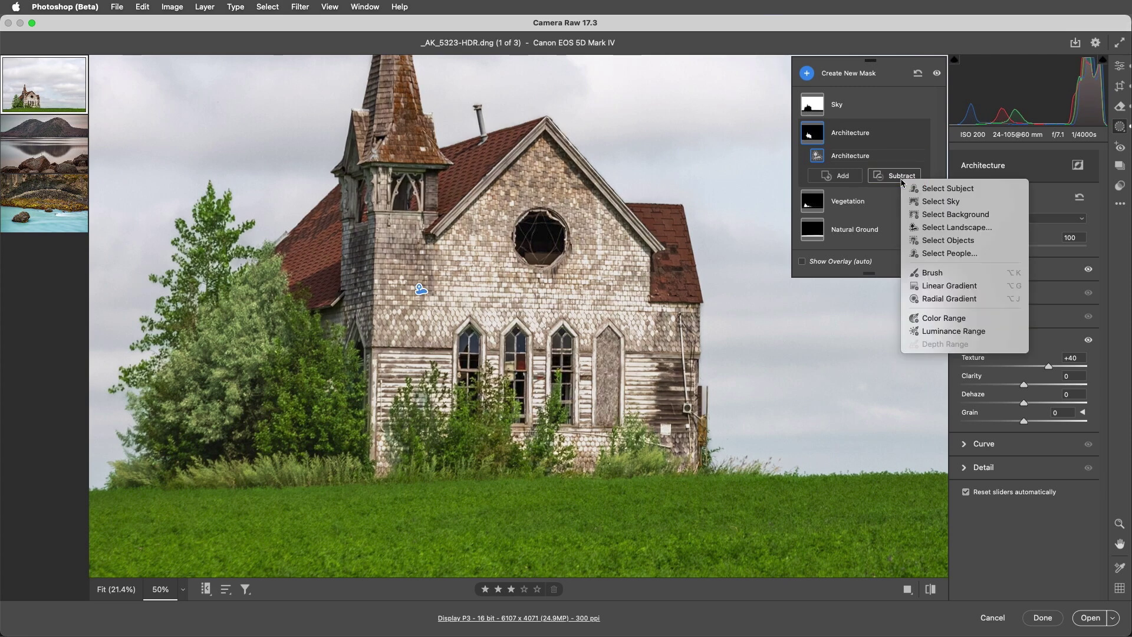
pyautogui.click(947, 276)
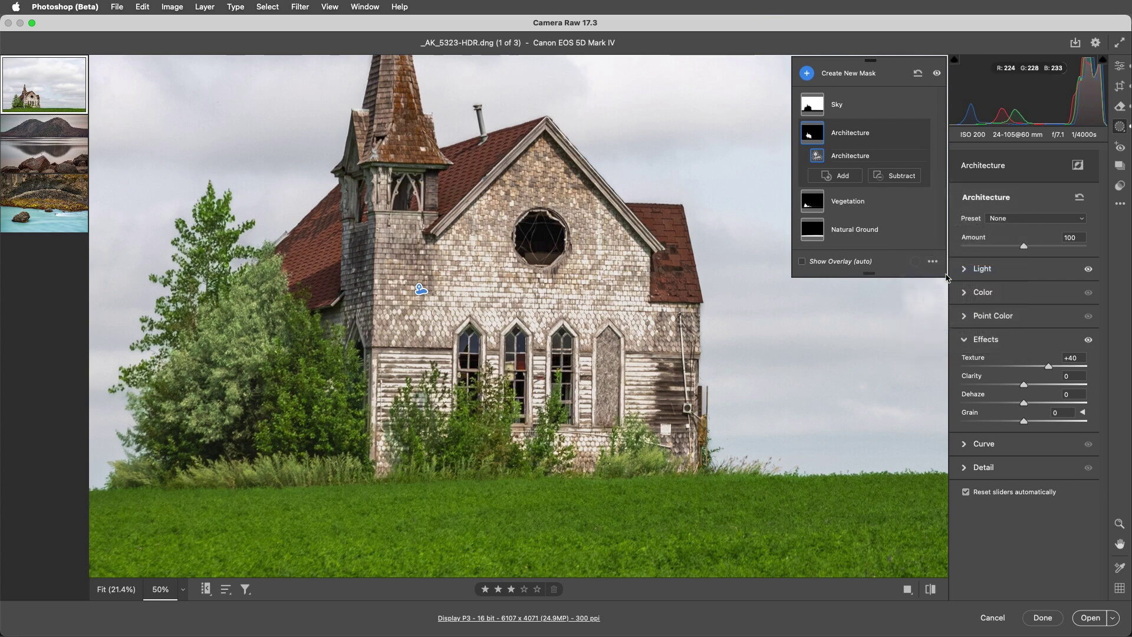
pyautogui.click(246, 254)
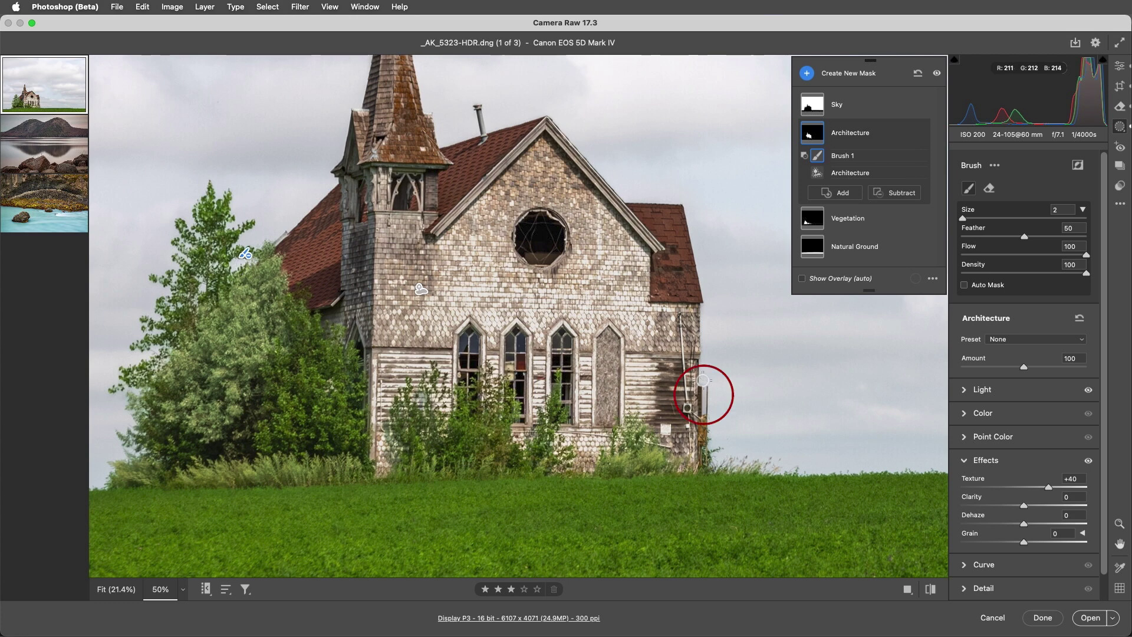
pyautogui.press('[')
pyautogui.moveTo(703, 384)
pyautogui.mouseDown()
pyautogui.moveTo(705, 413)
pyautogui.moveTo(706, 383)
pyautogui.mouseUp()
# Step: Fit the photo to the view and give the Sky mask Clarity +23, Noise Reduction +29 and Saturation -19
pyautogui.keyDown('alt'); pyautogui.click(734, 375); pyautogui.keyUp('alt')
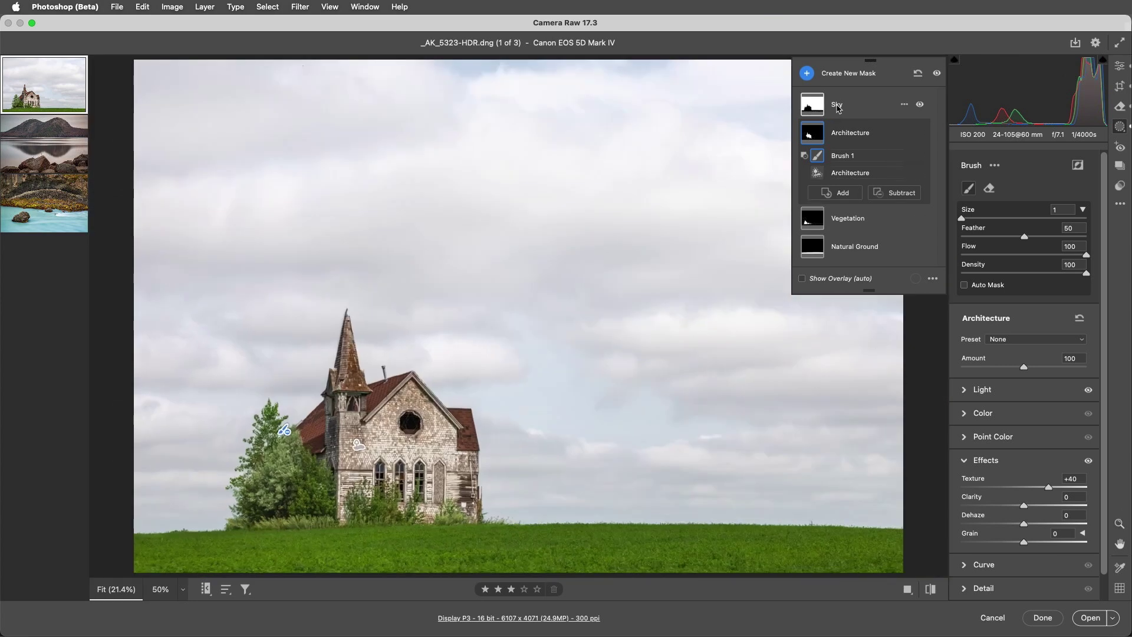
pyautogui.click(837, 107)
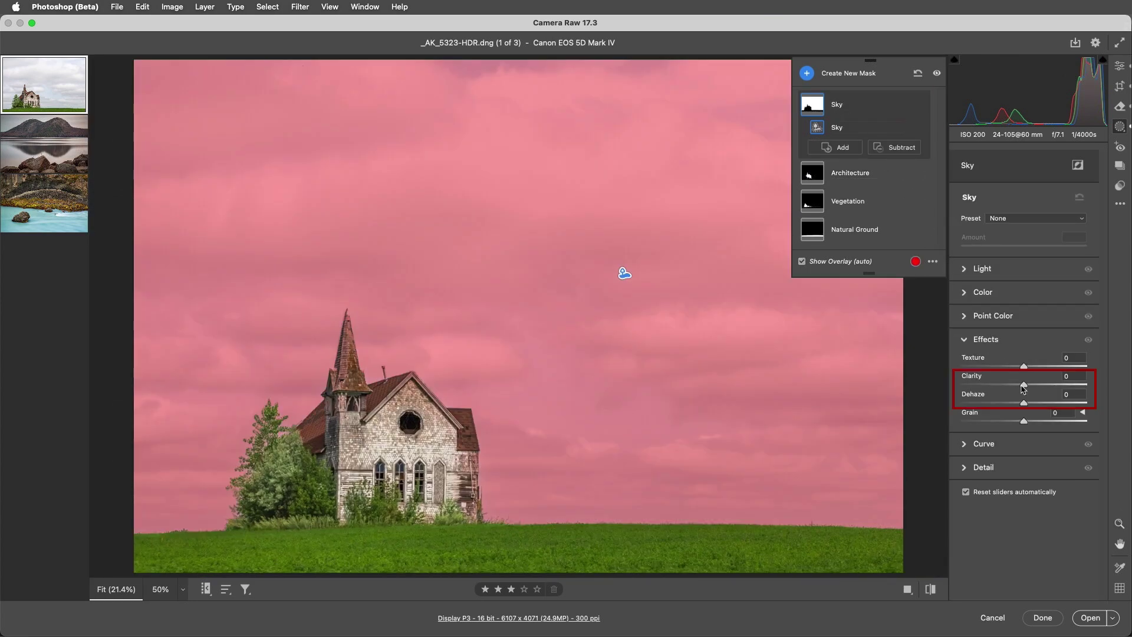
pyautogui.moveTo(1023, 385); pyautogui.dragTo(1041, 407)
pyautogui.click(989, 471)
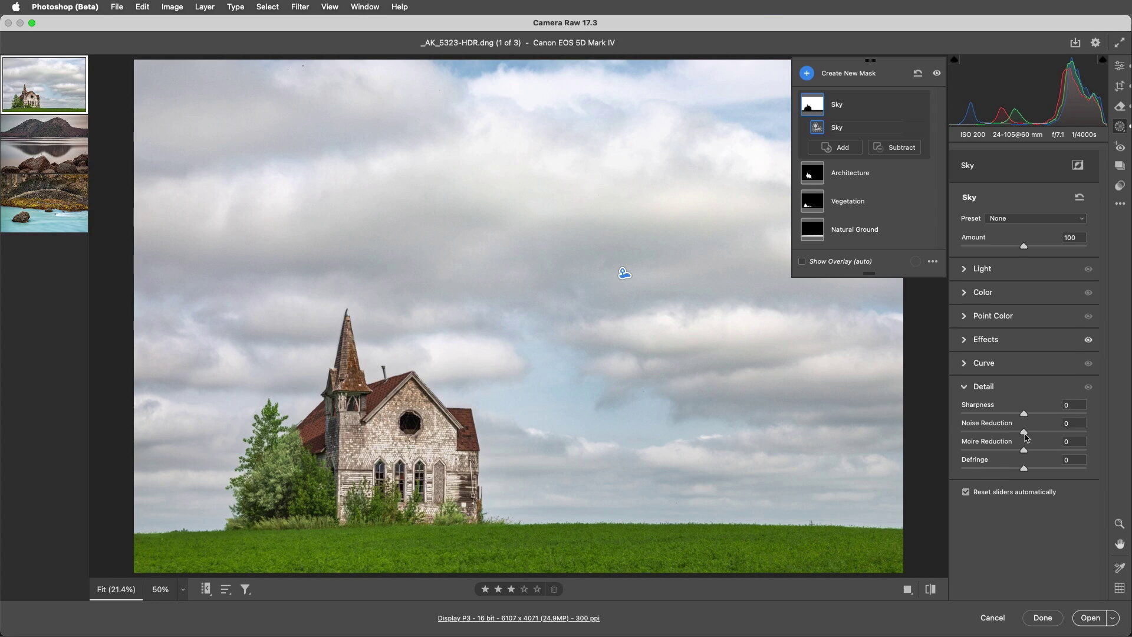
pyautogui.moveTo(1024, 432); pyautogui.dragTo(1044, 436)
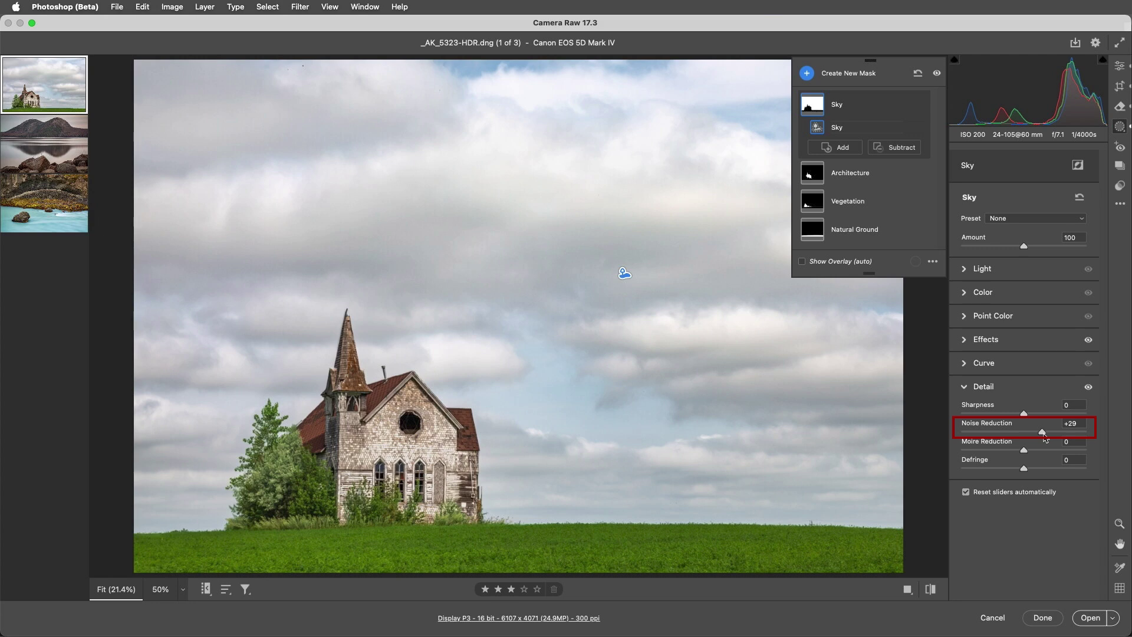
pyautogui.click(989, 295)
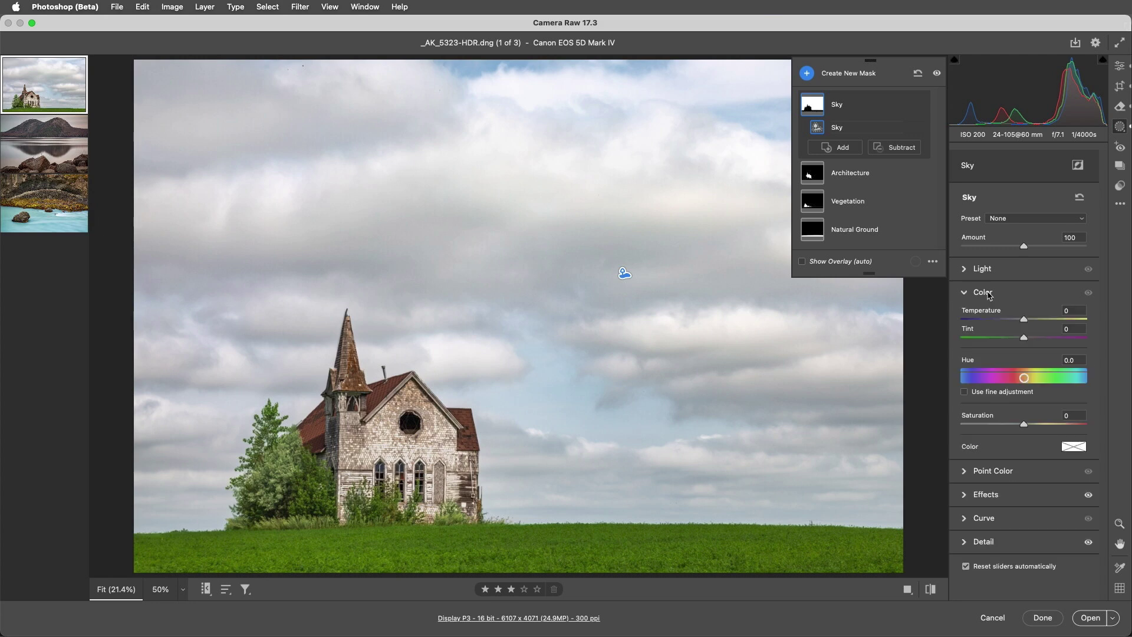
pyautogui.moveTo(1024, 428); pyautogui.dragTo(1013, 429)
# Step: Draw a large radial gradient mask and invert it so it affects the outside
pyautogui.click(807, 73)
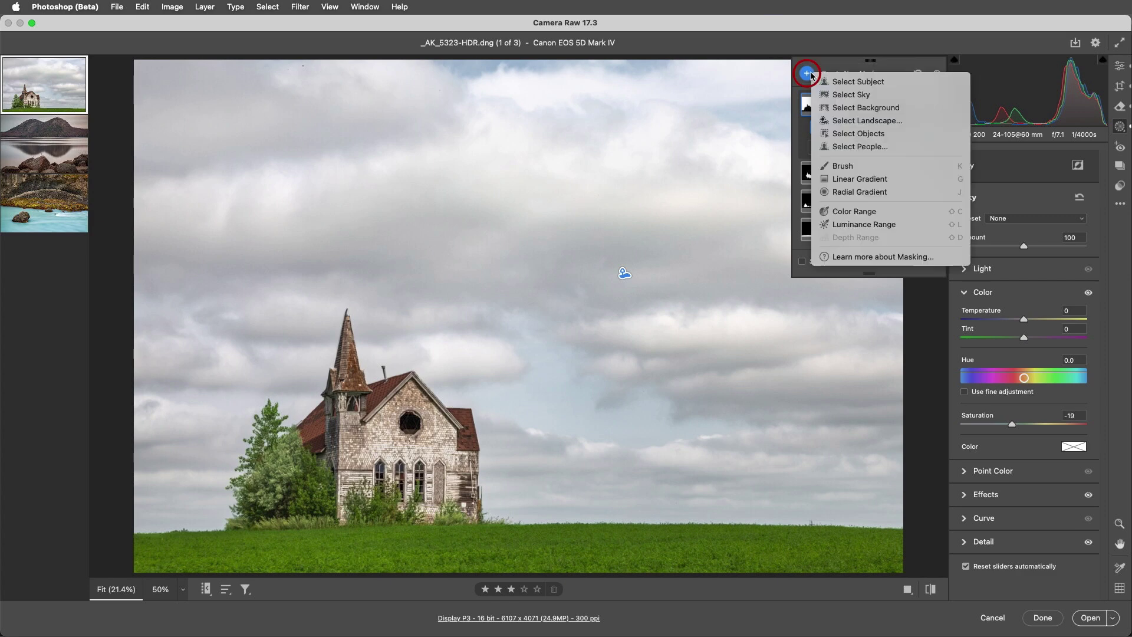
pyautogui.click(906, 195)
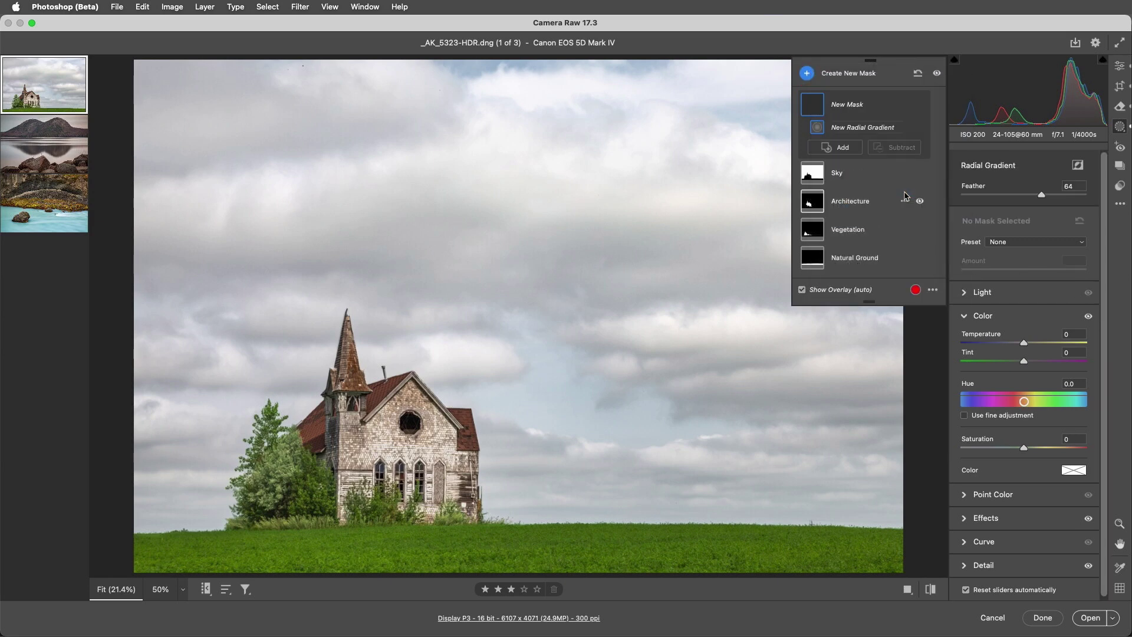
pyautogui.moveTo(520, 240); pyautogui.dragTo(676, 390)
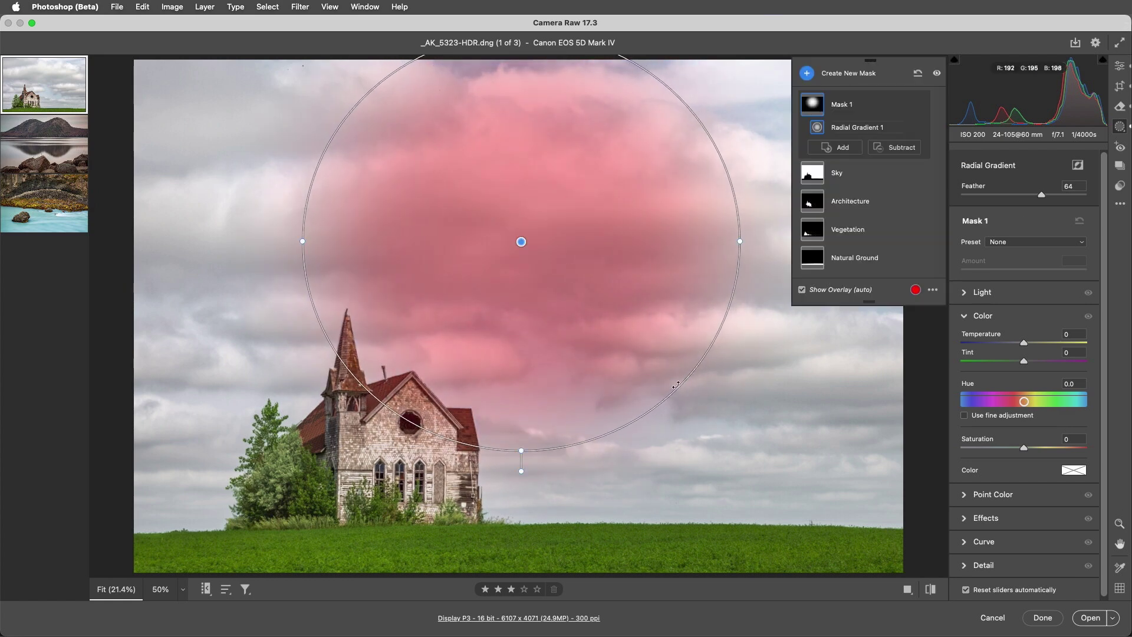
pyautogui.click(1078, 168)
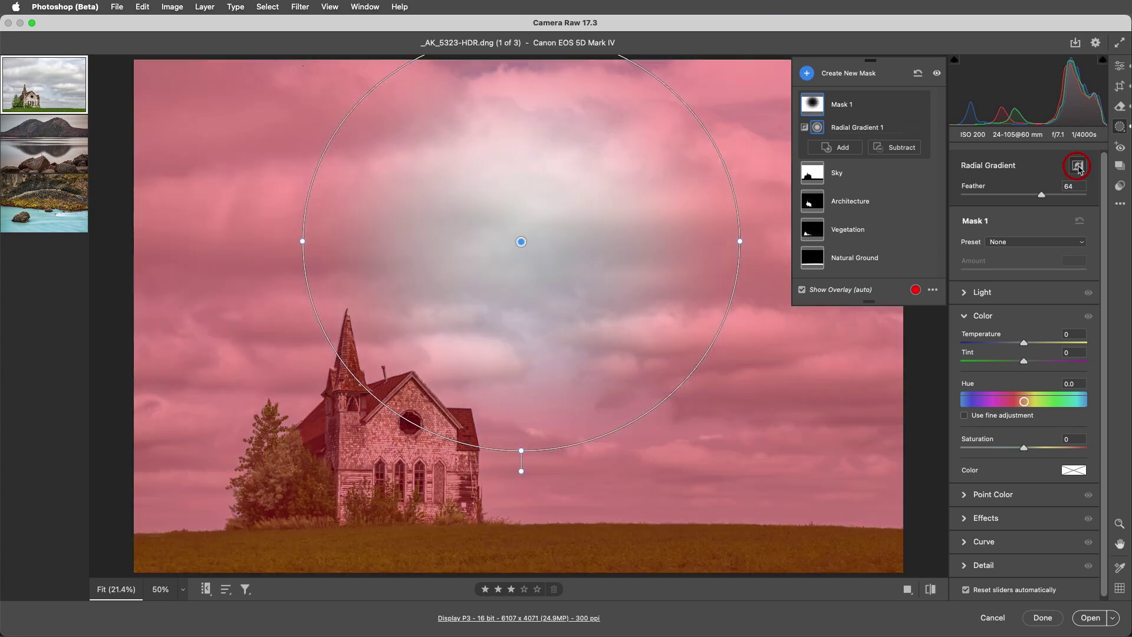
# Step: Set the outside exposure to -0.50, centre the circle on the church, and compare with masks hidden
pyautogui.click(983, 293)
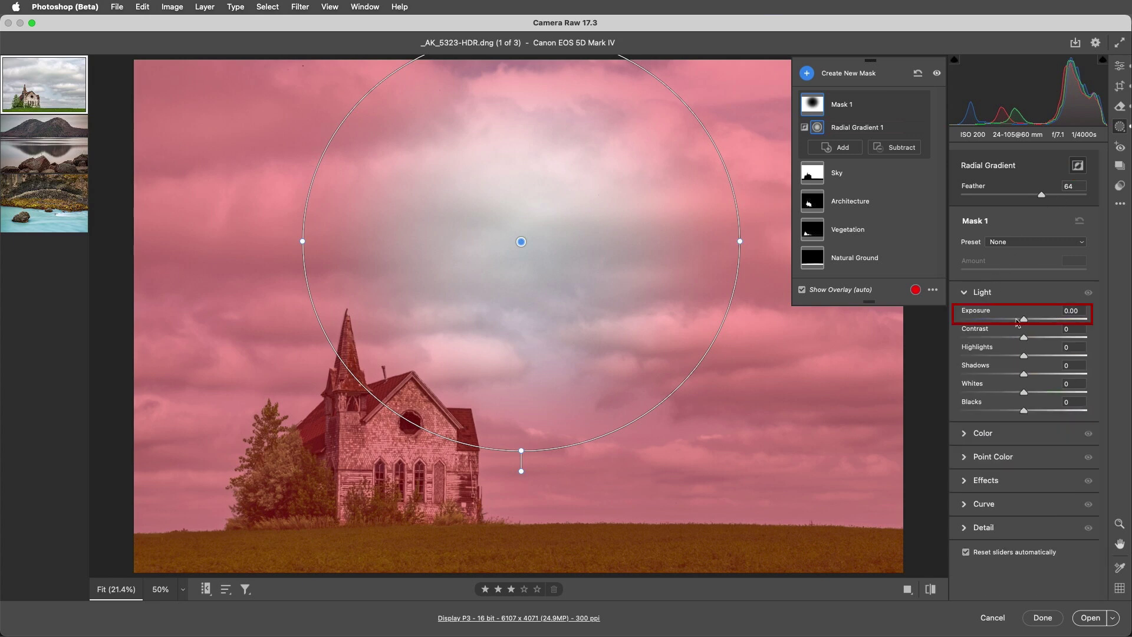
pyautogui.moveTo(1020, 323); pyautogui.dragTo(1019, 325)
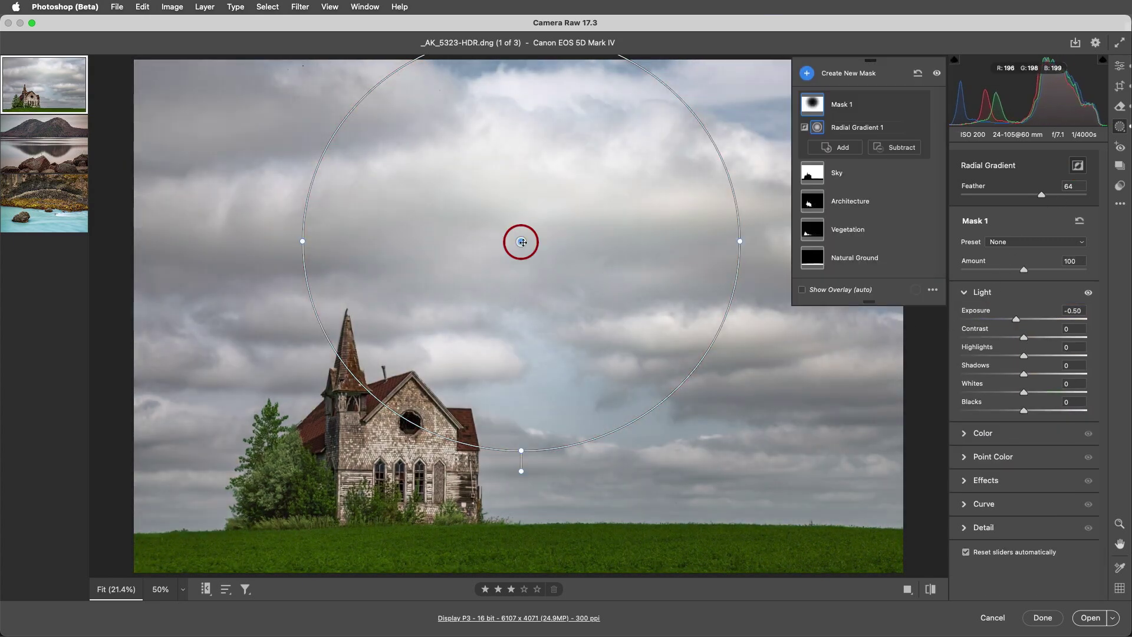
pyautogui.moveTo(521, 241); pyautogui.dragTo(372, 411)
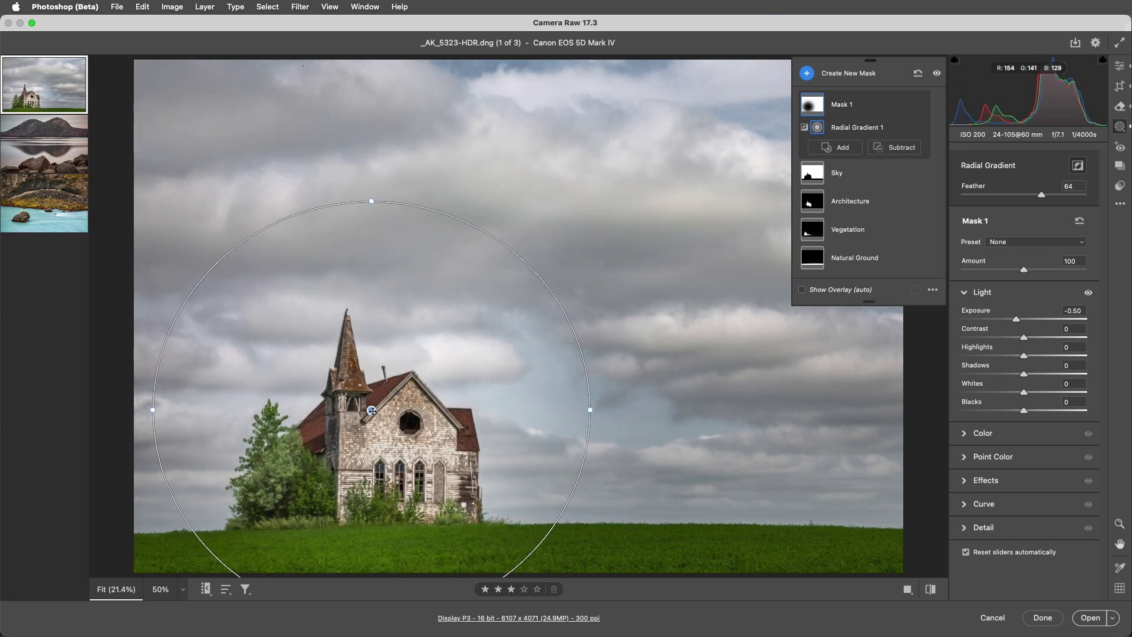
pyautogui.moveTo(890, 129)
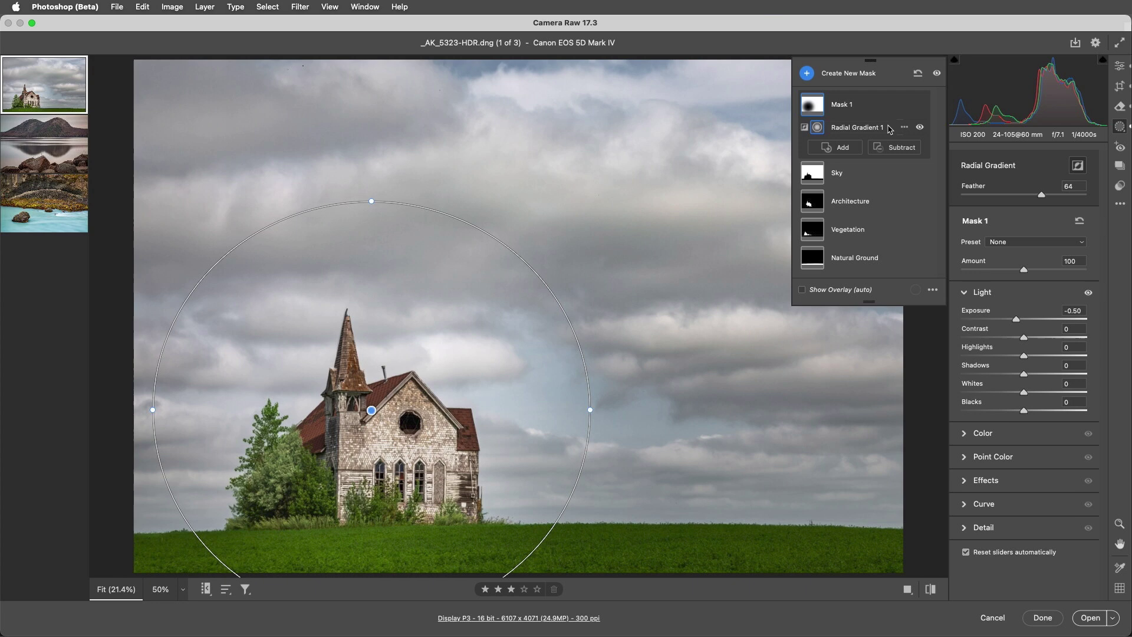
pyautogui.click(938, 74)
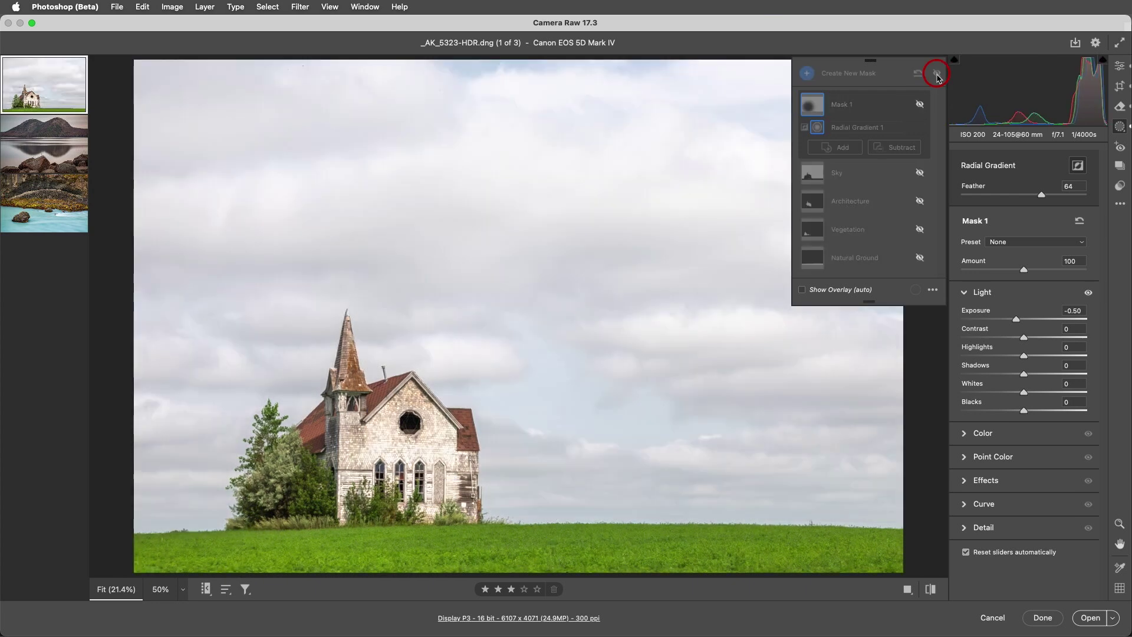
pyautogui.click(938, 75)
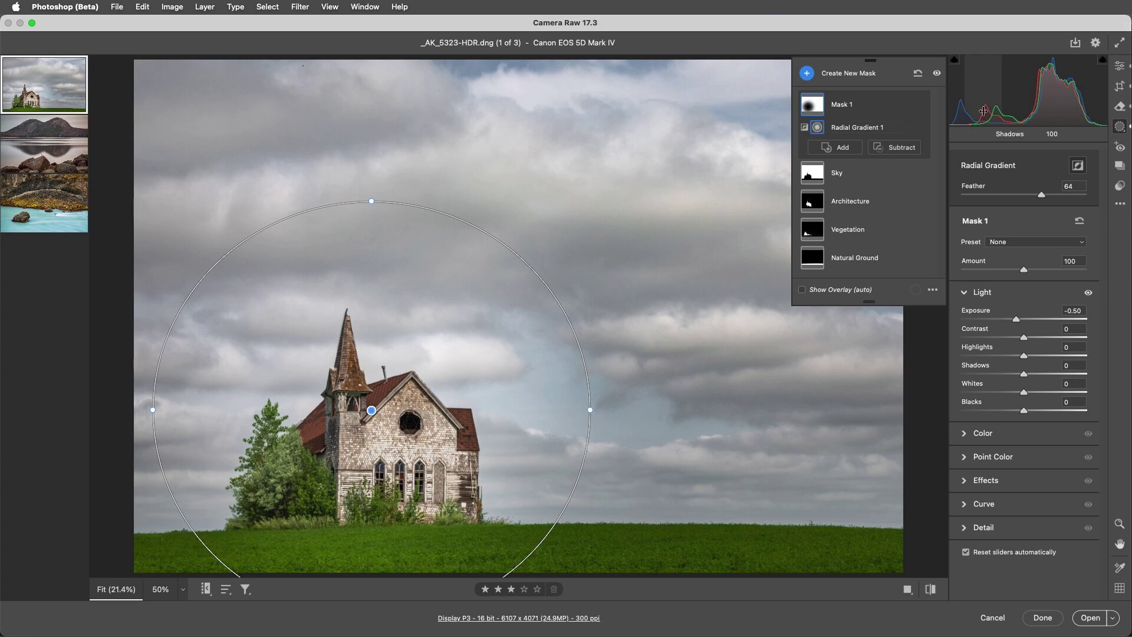
# Step: Import SelectLandscape.zip through Import Profiles & Presets in the Presets panel
pyautogui.click(1120, 186)
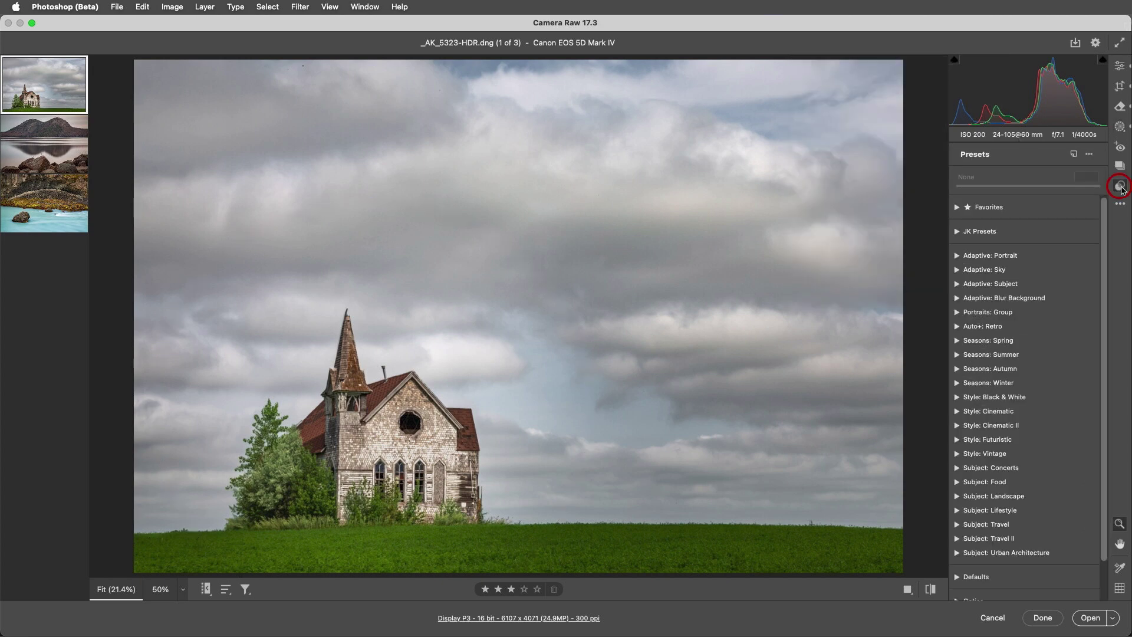
pyautogui.click(1088, 155)
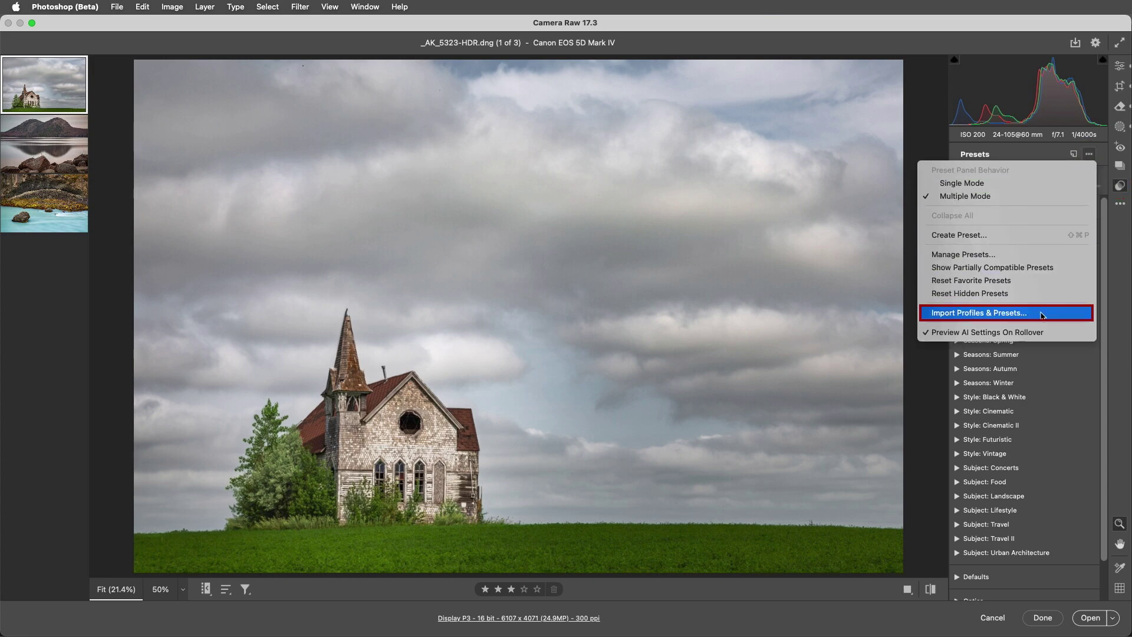
pyautogui.click(1042, 314)
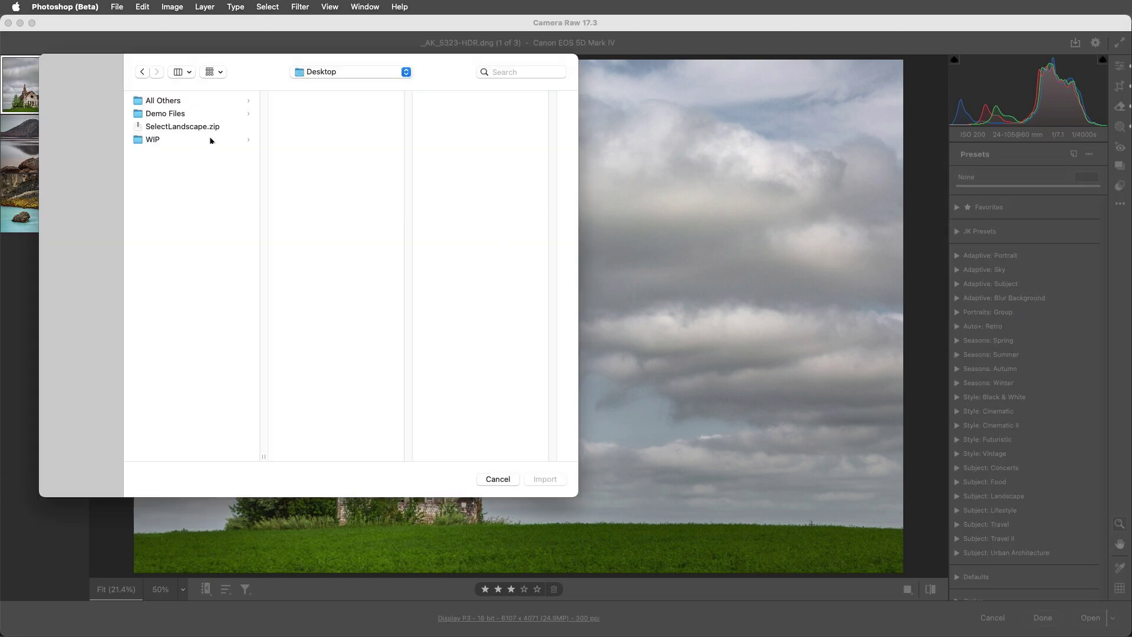
pyautogui.click(204, 130)
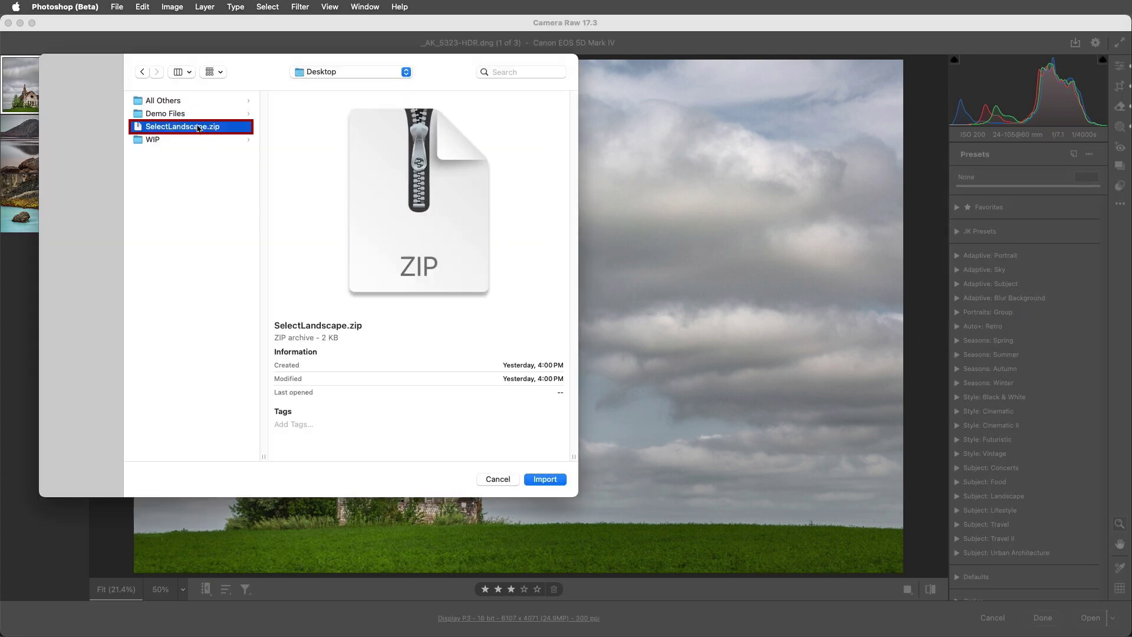
pyautogui.click(543, 479)
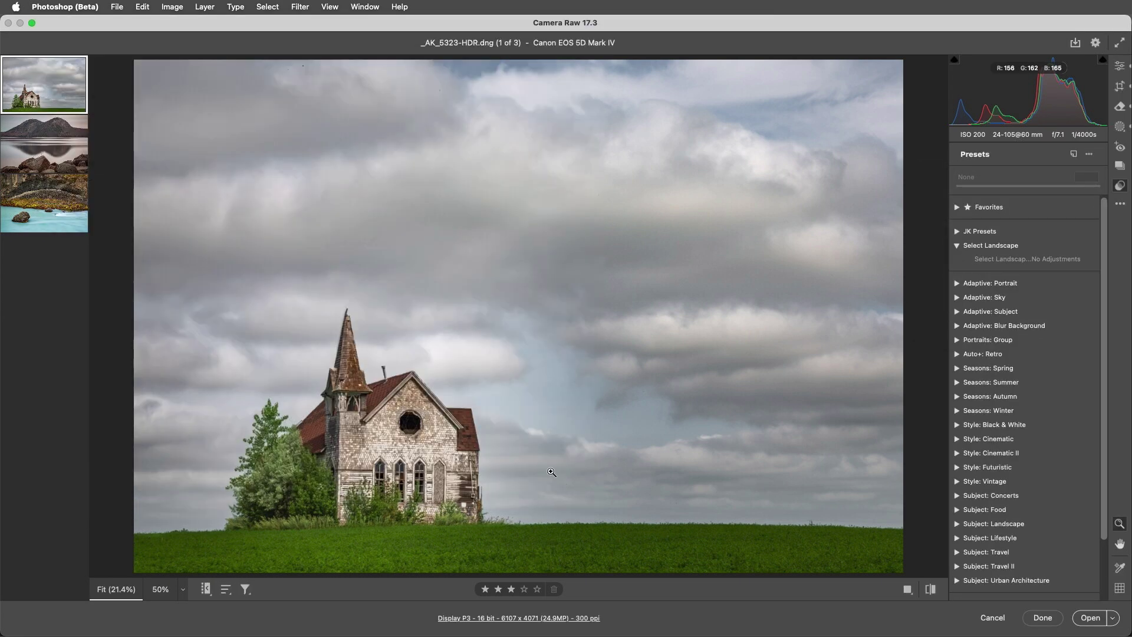
# Step: Apply the Select Landscape...No Adjustments preset to the mountain-lake photo and view its masks
pyautogui.click(62, 146)
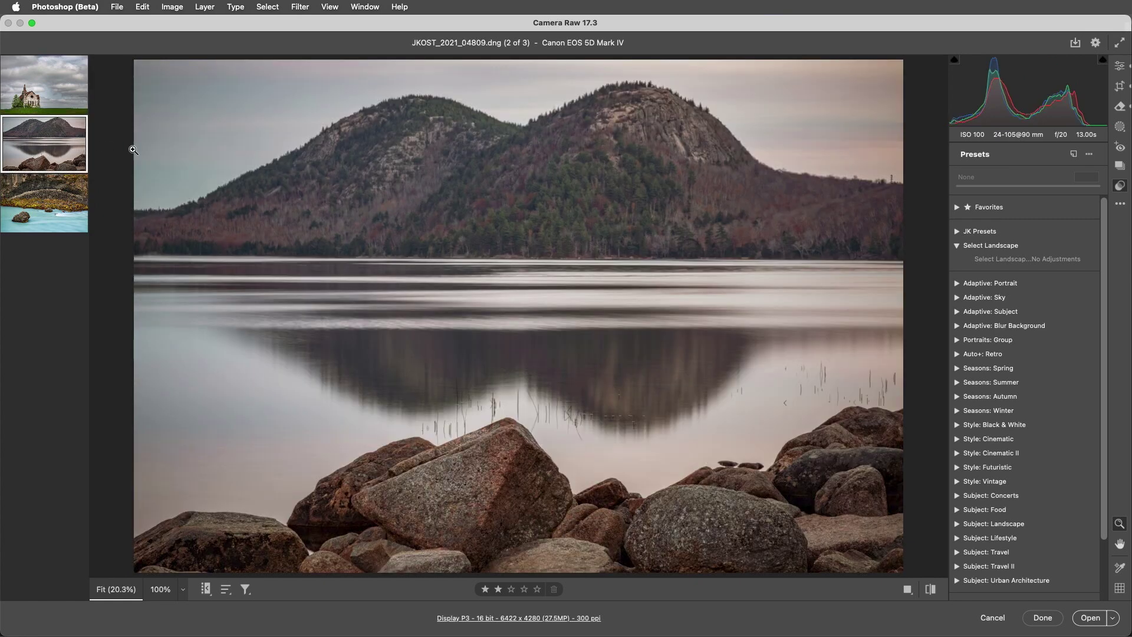
pyautogui.click(1017, 262)
pyautogui.click(1120, 127)
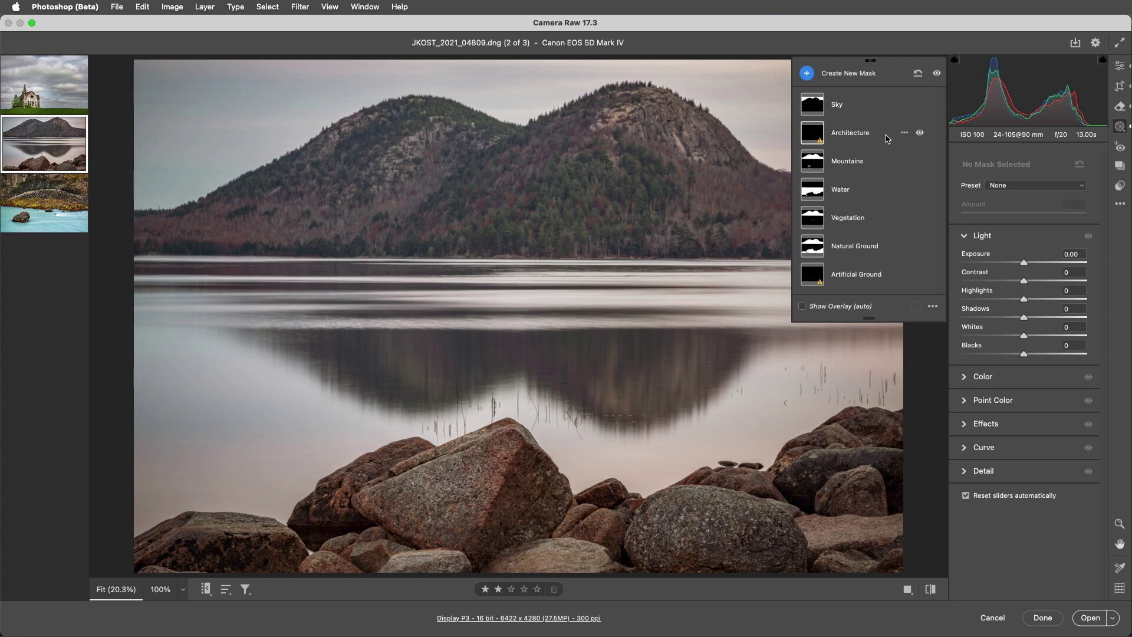
# Step: Remove the empty Architecture and Artificial Ground masks with Delete All Empty Masks
pyautogui.click(888, 139)
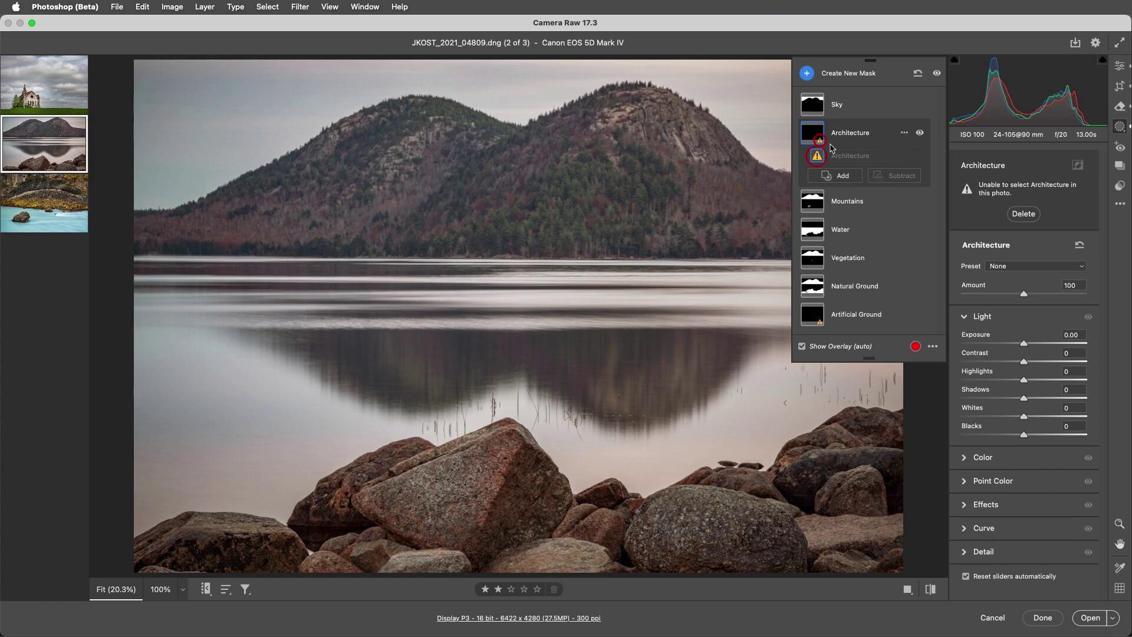
pyautogui.click(905, 133)
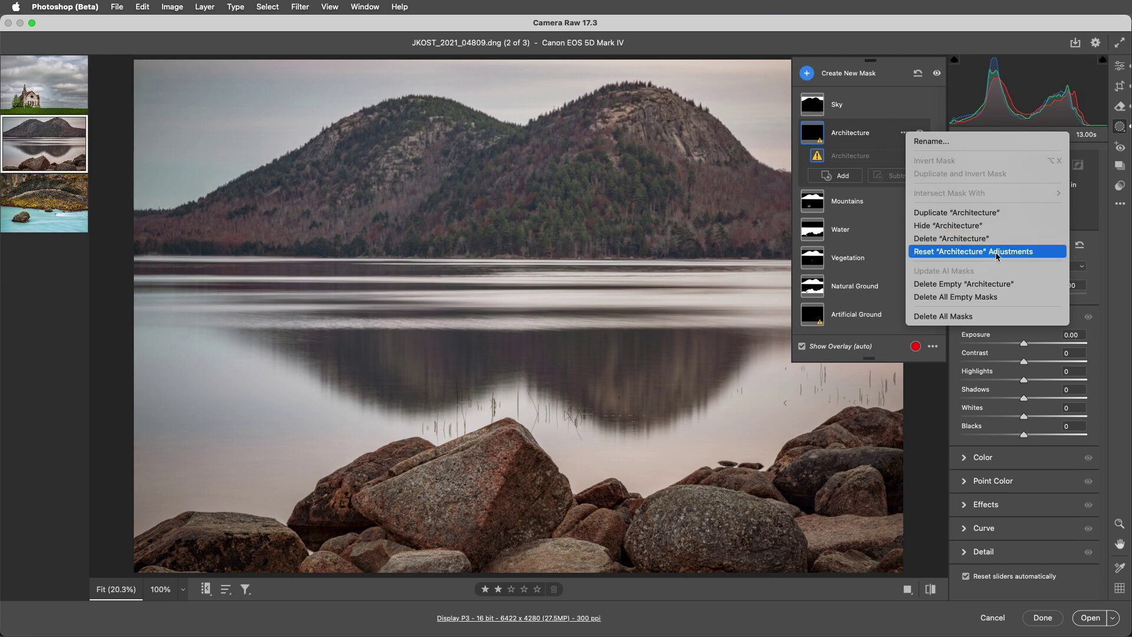
pyautogui.click(1005, 300)
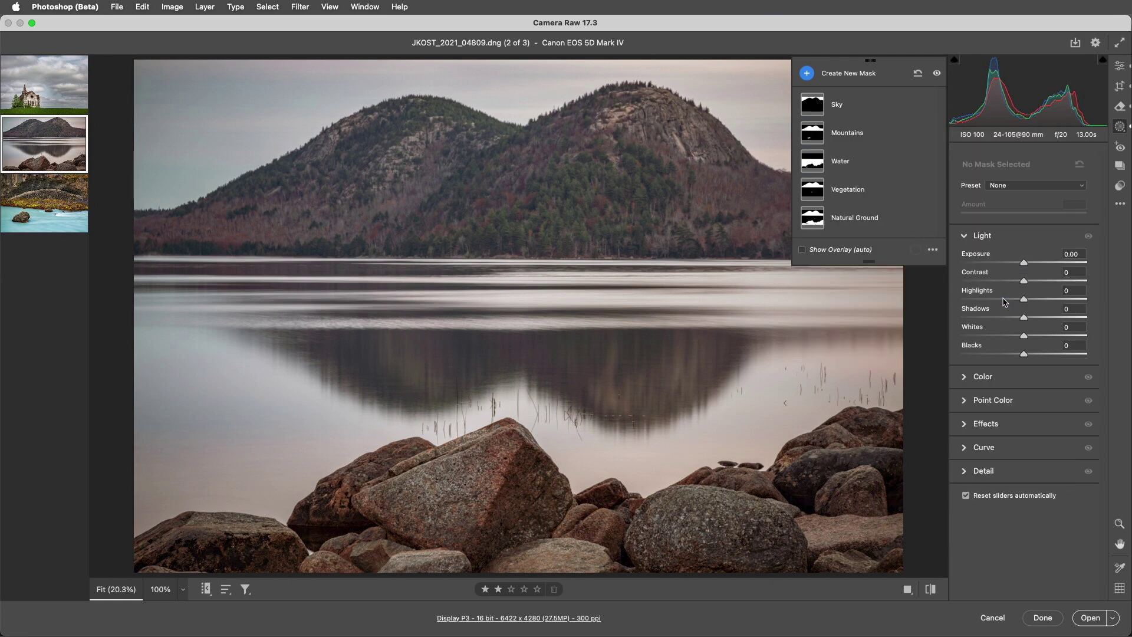